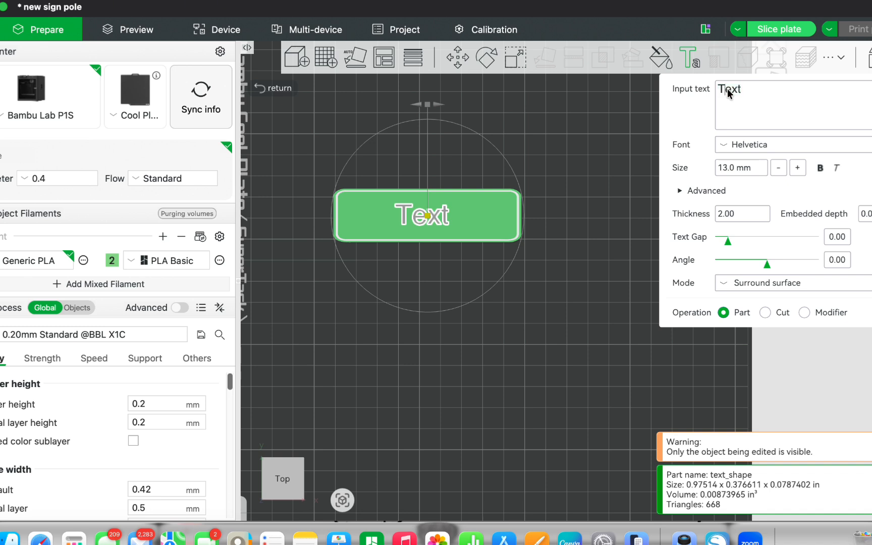
Step: Replace the placeholder text on the upper sign with the person's first name and set its font to Impact
{"action": "type", "text": "A"}
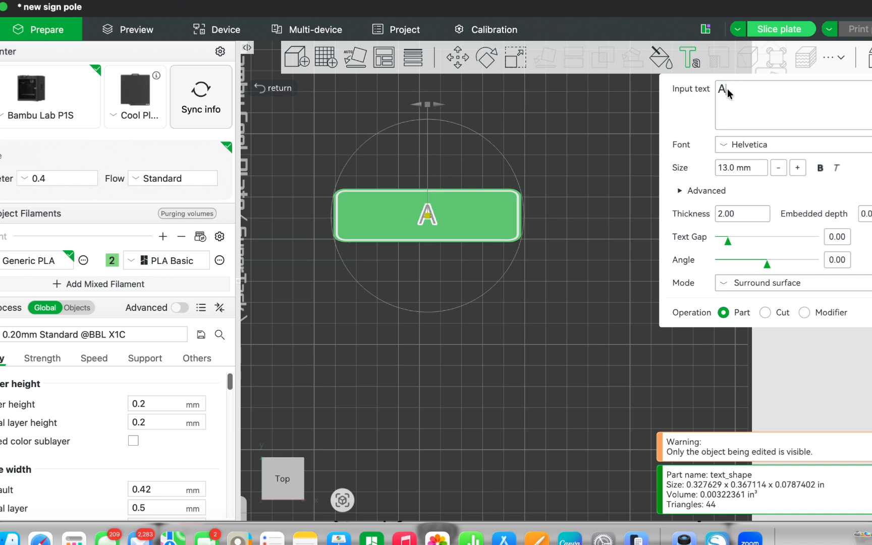
{"action": "type", "text": "'"}
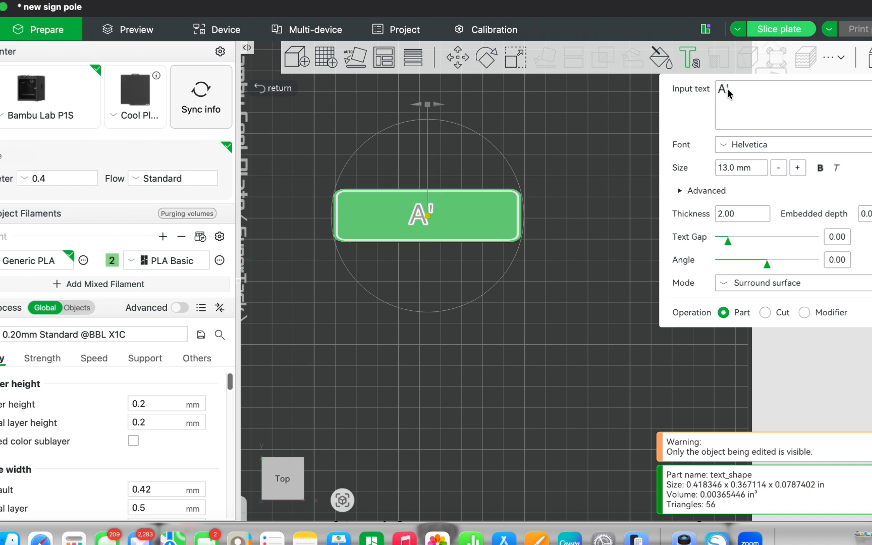
{"action": "type", "text": "Maya"}
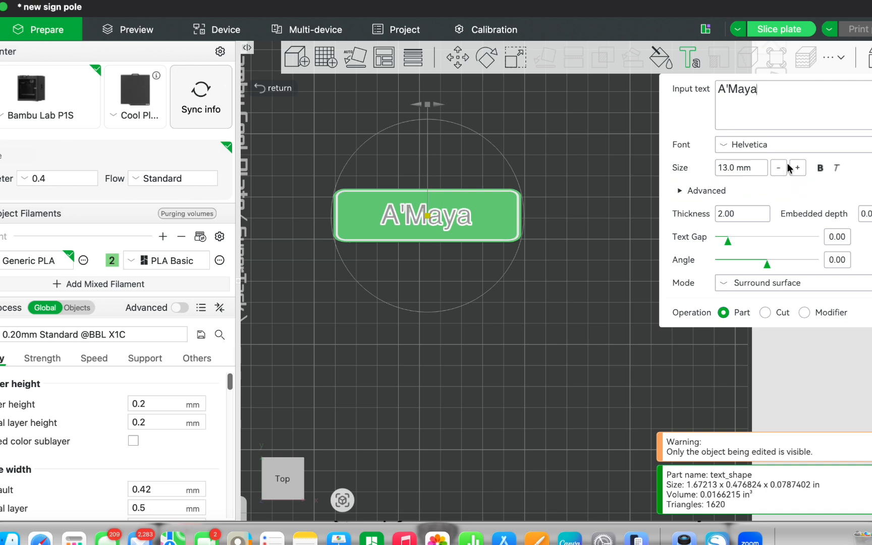
{"action": "left_click", "coordinate": [772, 144]}
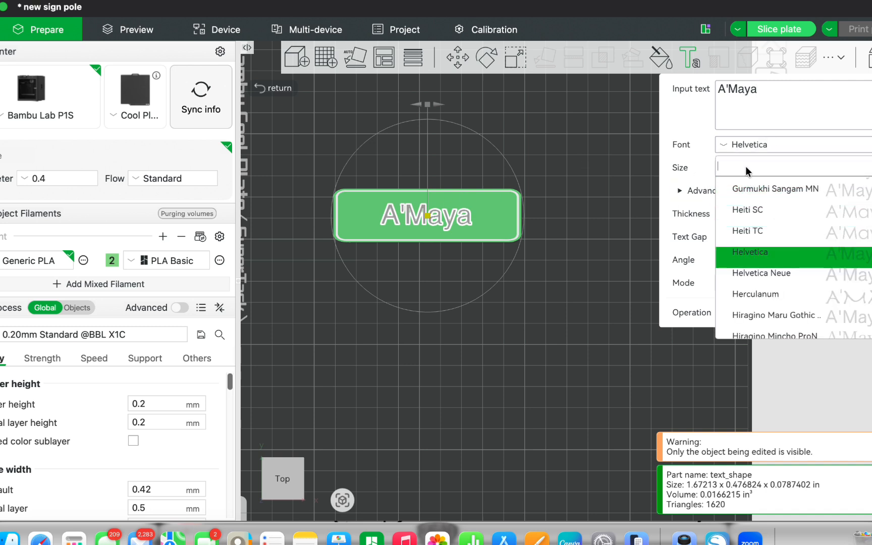
{"action": "type", "text": "im"}
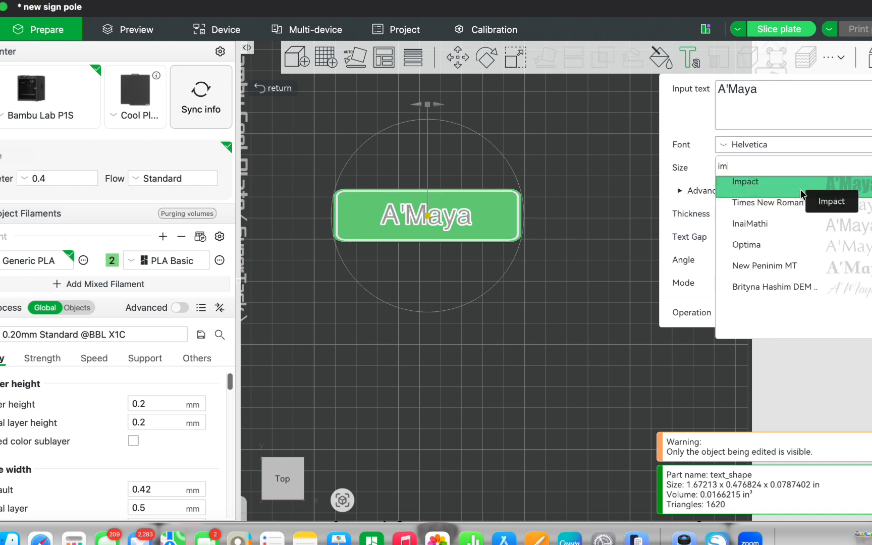
{"action": "left_click", "coordinate": [815, 181]}
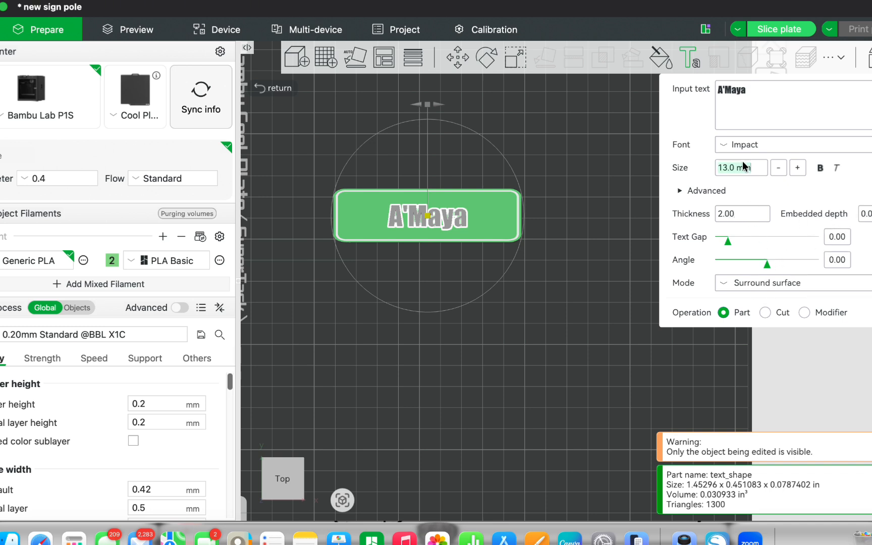
Step: Set the name text's size to 17 mm and move it toward the left end of the upper sign
{"action": "type", "text": "17"}
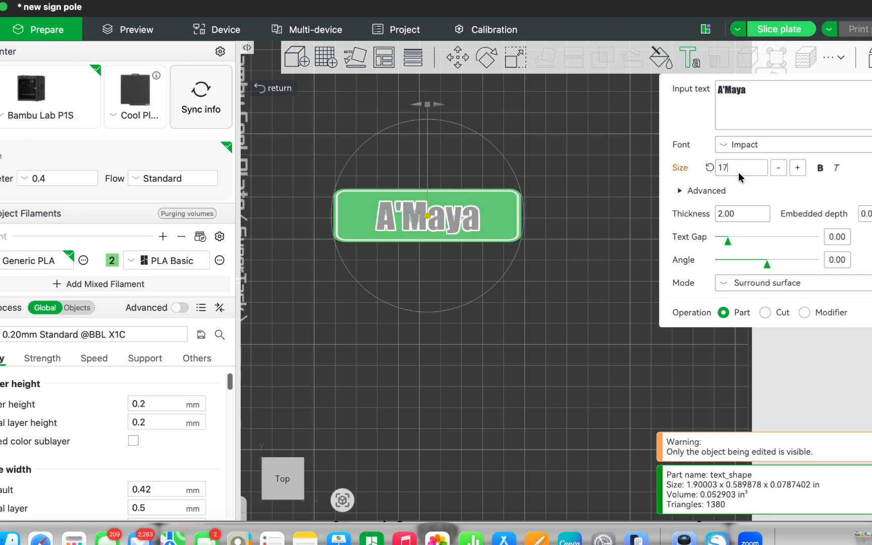
{"action": "left_click", "coordinate": [598, 234]}
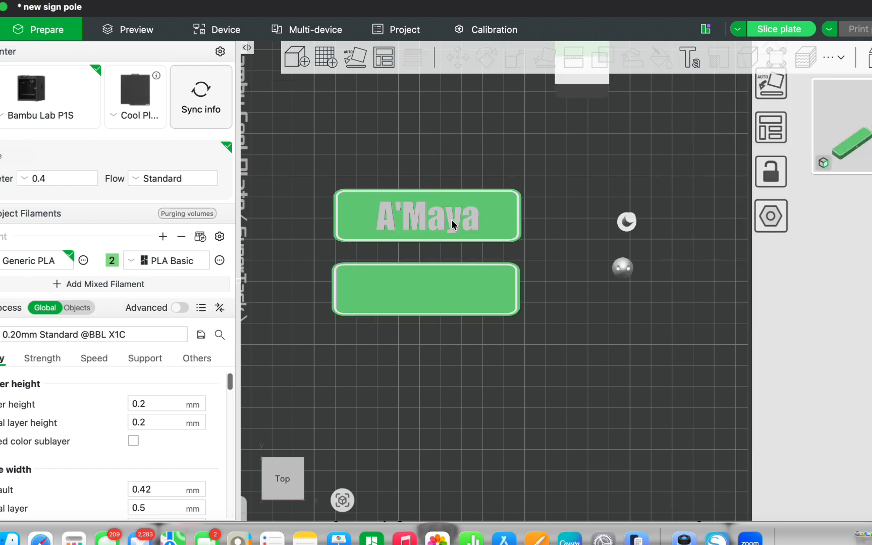
{"action": "left_click", "coordinate": [447, 211]}
{"action": "double_click", "coordinate": [449, 216]}
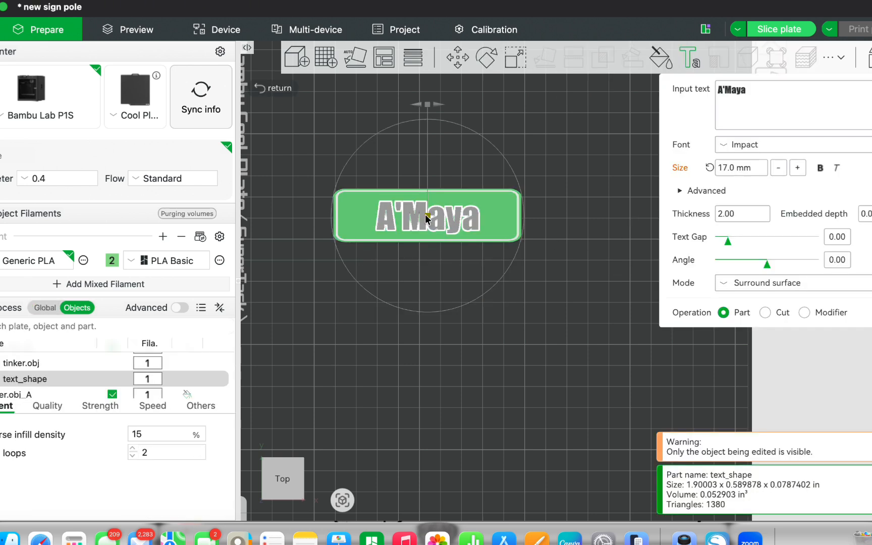
{"action": "left_click_drag", "start_coordinate": [427, 214], "coordinate": [397, 214]}
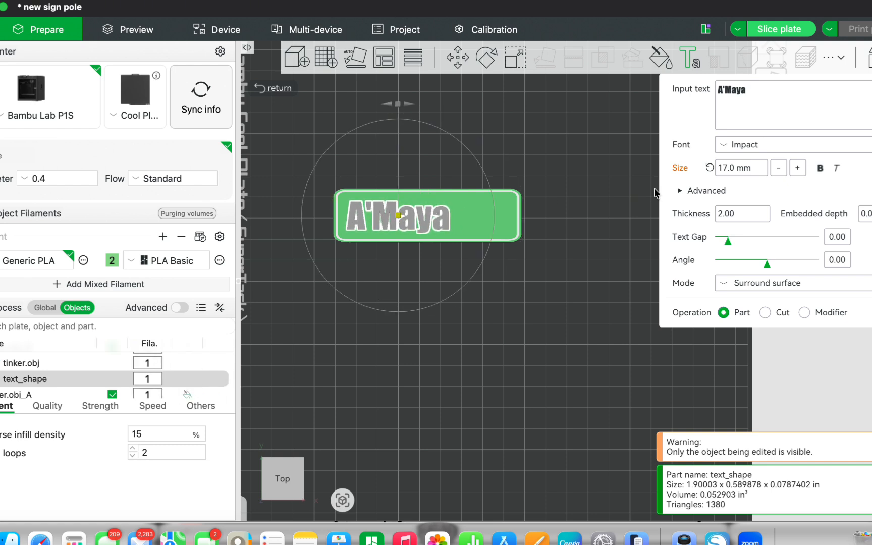
Step: Enlarge the name text to 20 mm and shift it slightly right so it sits inside the sign's border
{"action": "left_click", "coordinate": [737, 157]}
{"action": "type", "text": "20"}
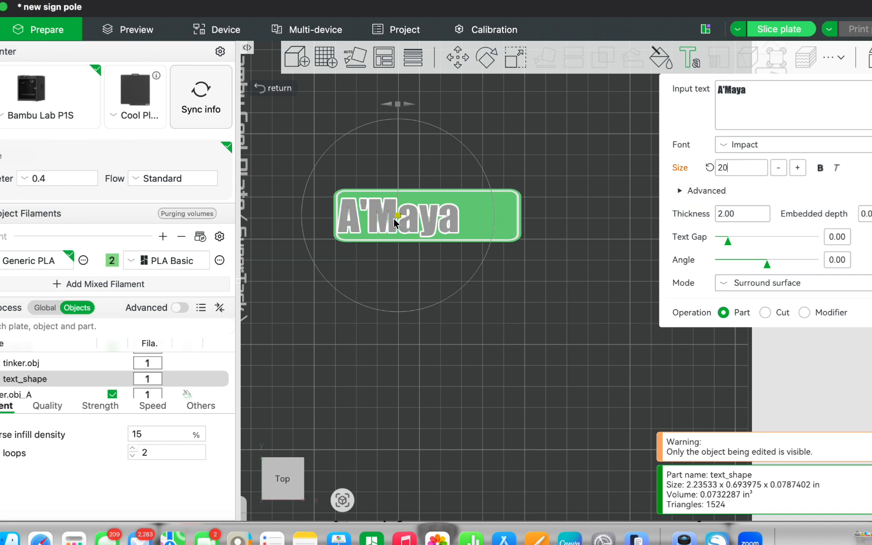
{"action": "left_click_drag", "start_coordinate": [399, 212], "coordinate": [404, 213]}
{"action": "left_click", "coordinate": [507, 319]}
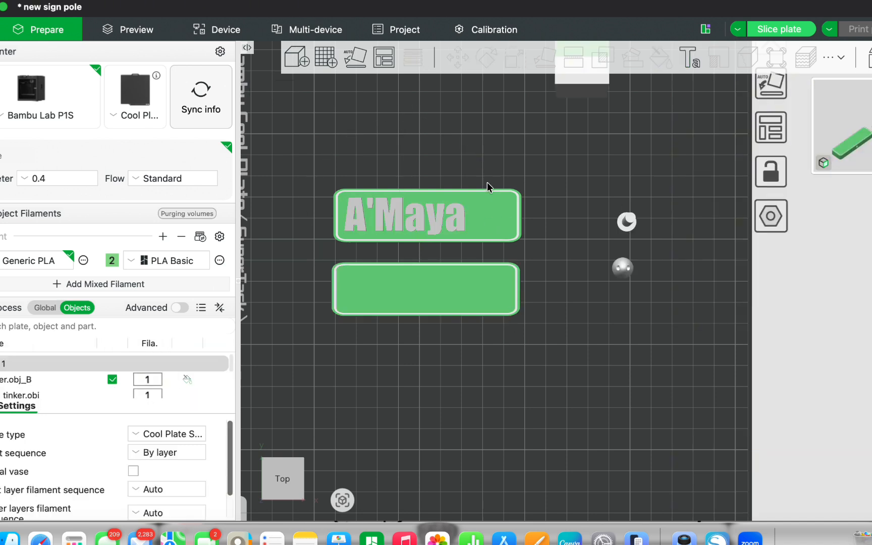
Step: Add a second text shape reading "st" to the upper sign and place it to the right of the name
{"action": "left_click", "coordinate": [501, 202]}
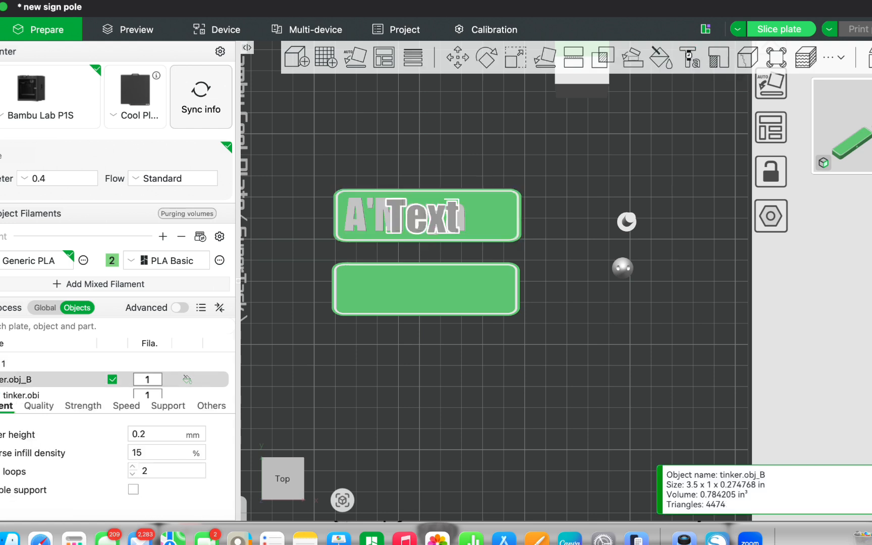
{"action": "left_click", "coordinate": [689, 58]}
{"action": "left_click_drag", "start_coordinate": [426, 217], "coordinate": [498, 205]}
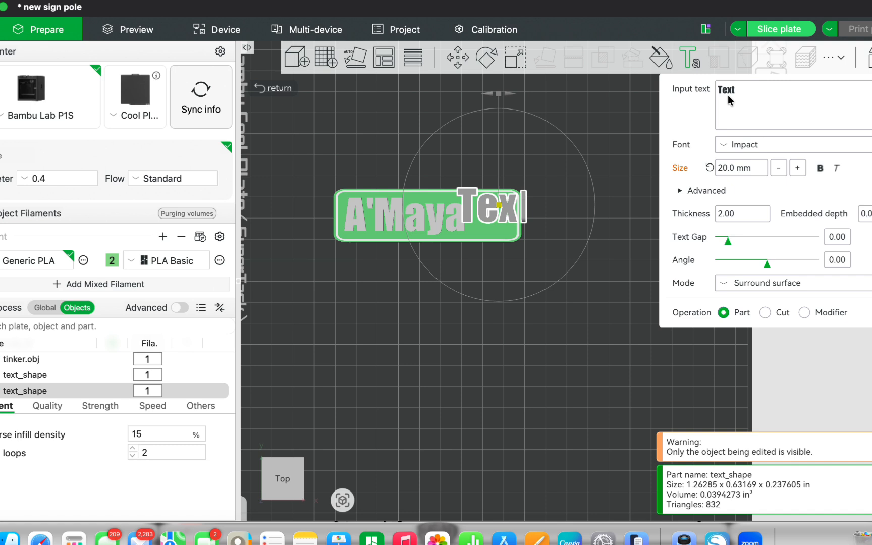
{"action": "type", "text": "st"}
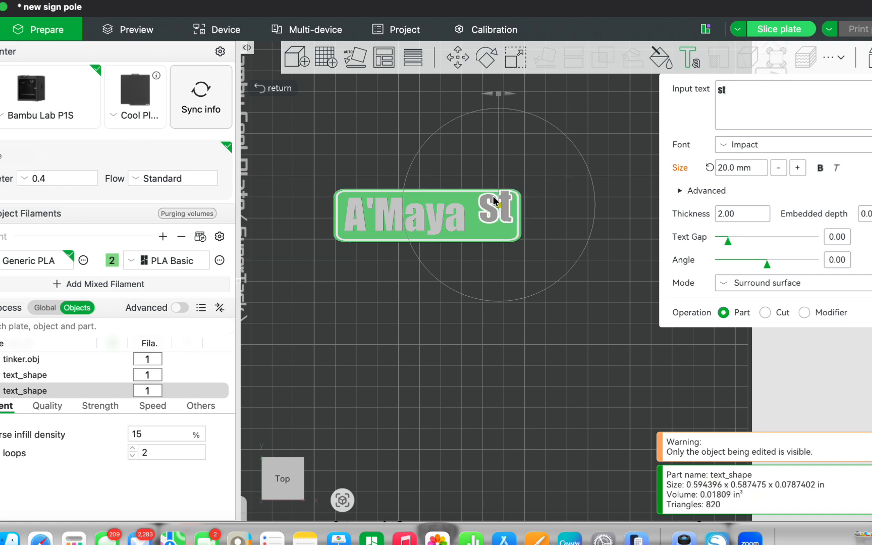
{"action": "left_click_drag", "start_coordinate": [498, 205], "coordinate": [499, 208]}
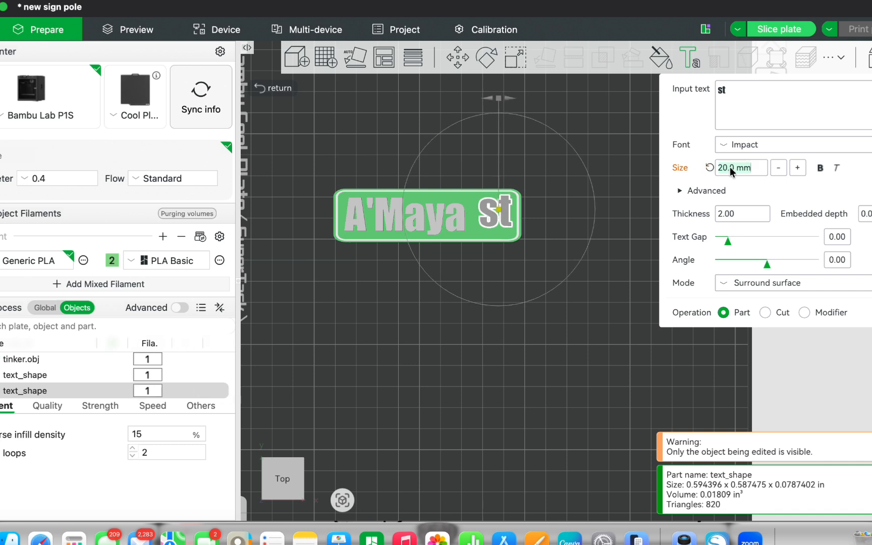
Step: Reduce the "st" text to 12 mm and move it into the upper-right corner of the upper sign
{"action": "type", "text": "15"}
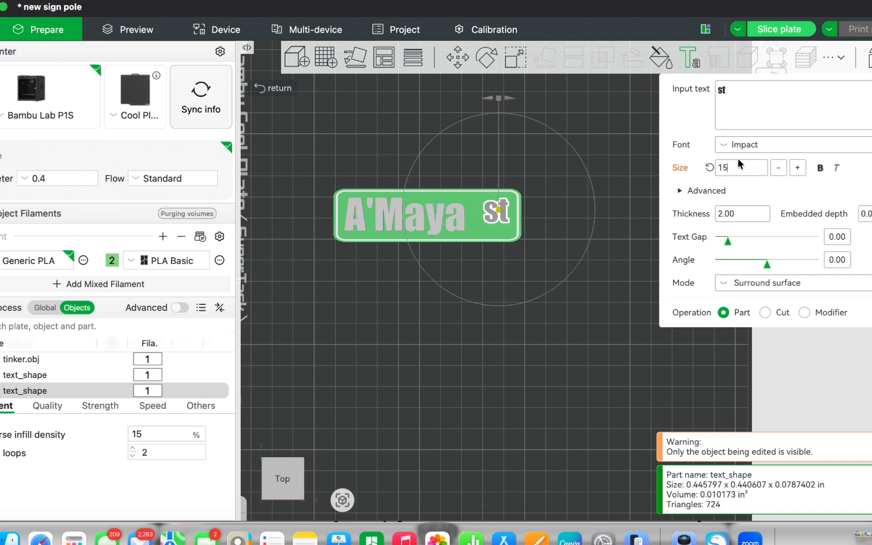
{"action": "key", "text": "BackSpace"}
{"action": "type", "text": "2"}
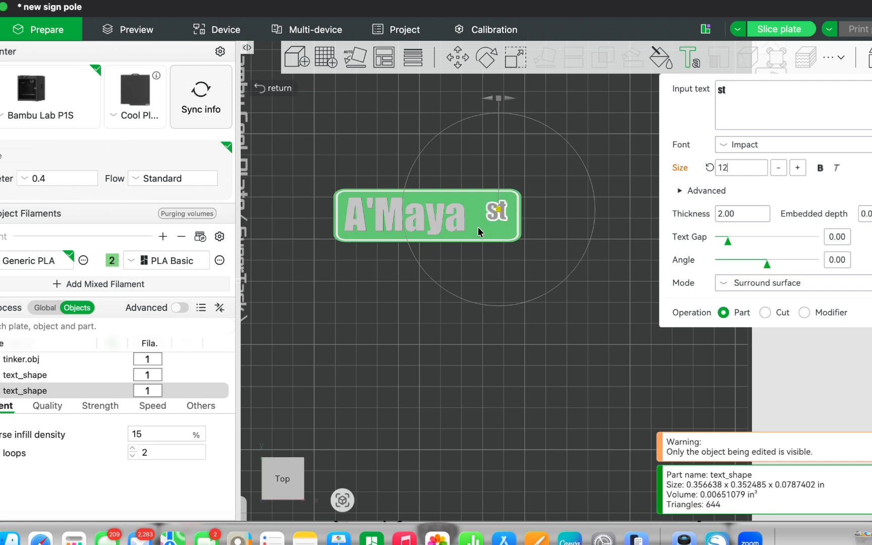
{"action": "left_click_drag", "start_coordinate": [499, 211], "coordinate": [505, 205]}
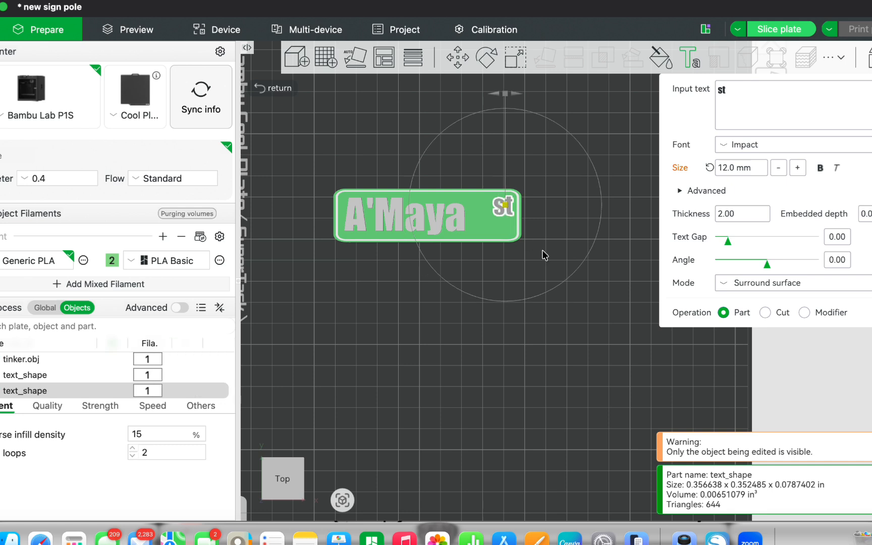
{"action": "left_click", "coordinate": [601, 274]}
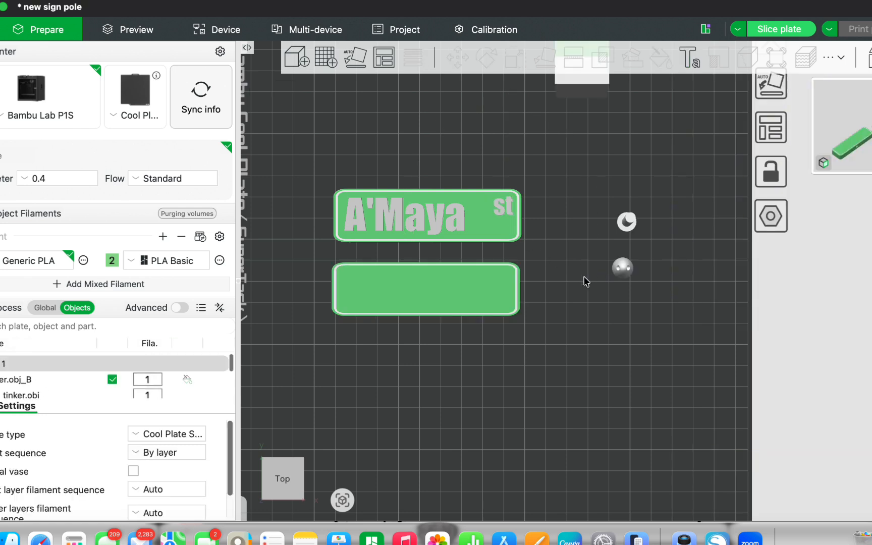
Step: Add a text shape reading "Baby Girl" to the blank lower sign
{"action": "left_click", "coordinate": [391, 292]}
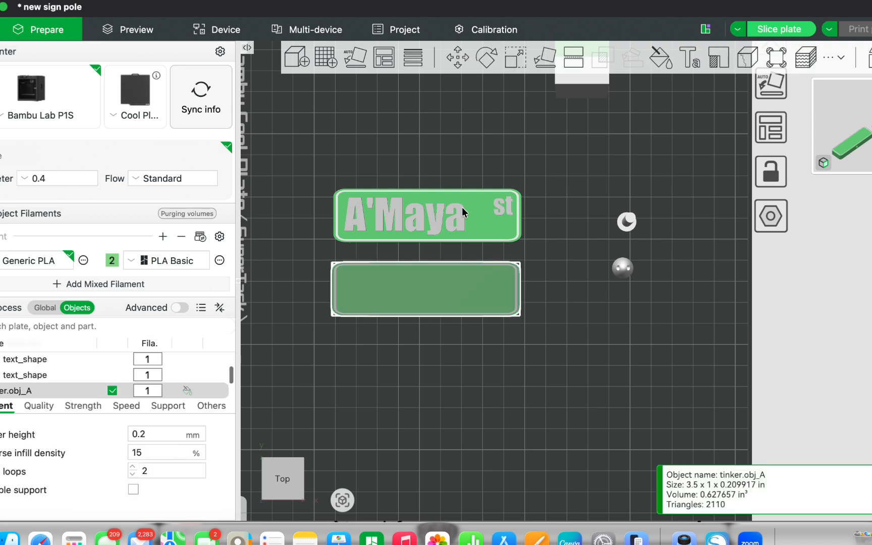
{"action": "left_click", "coordinate": [687, 58]}
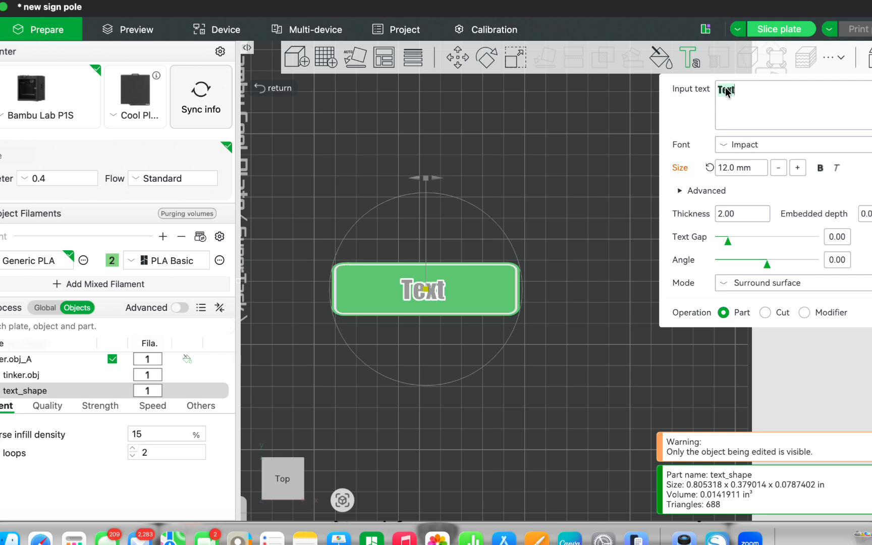
{"action": "type", "text": "Bay"}
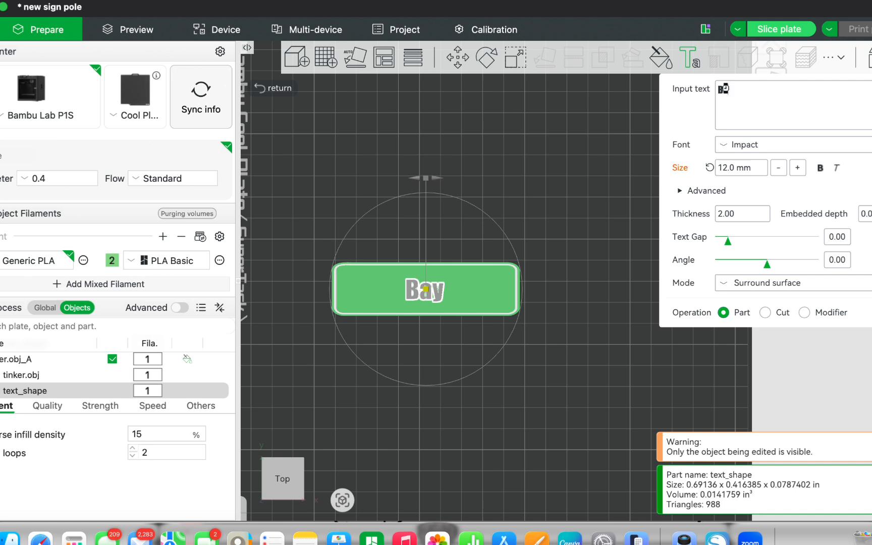
{"action": "key", "text": "BackSpace"}
{"action": "type", "text": "ba"}
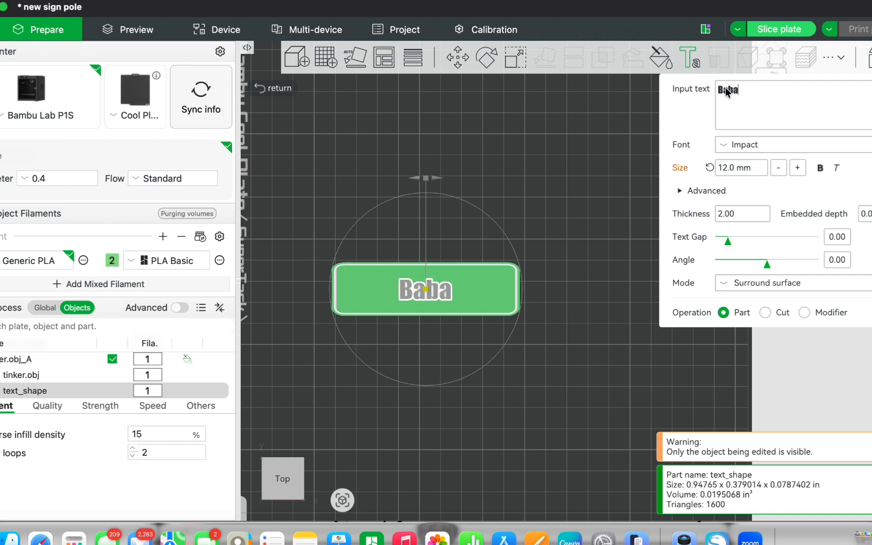
{"action": "key", "text": "BackSpace"}
{"action": "type", "text": "y"}
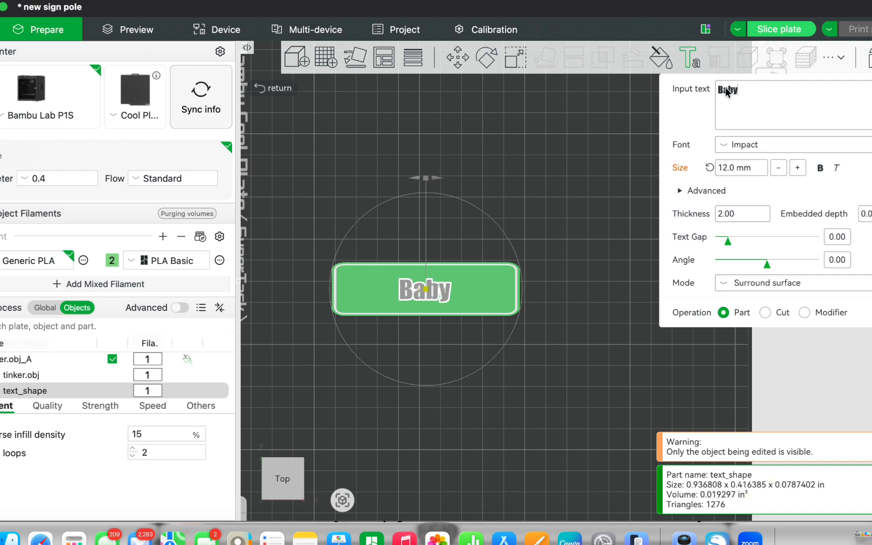
{"action": "type", "text": " G"}
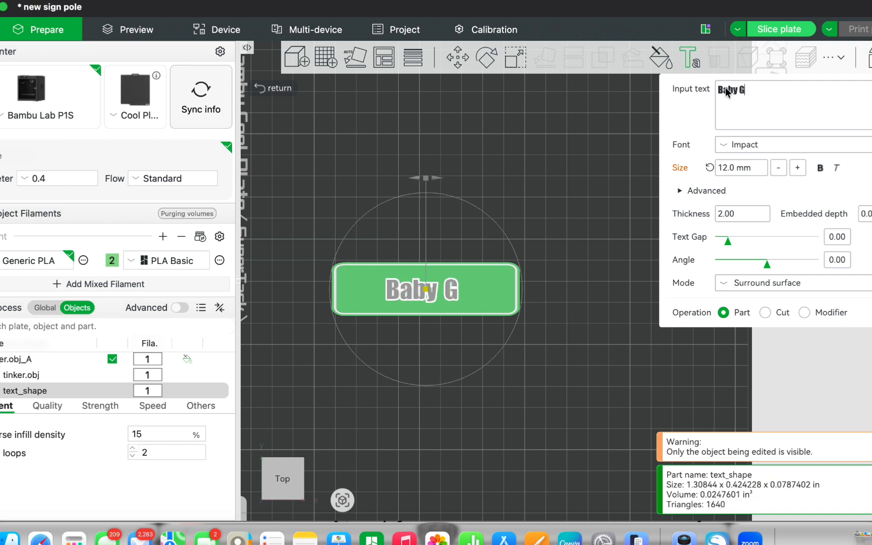
{"action": "type", "text": "ir"}
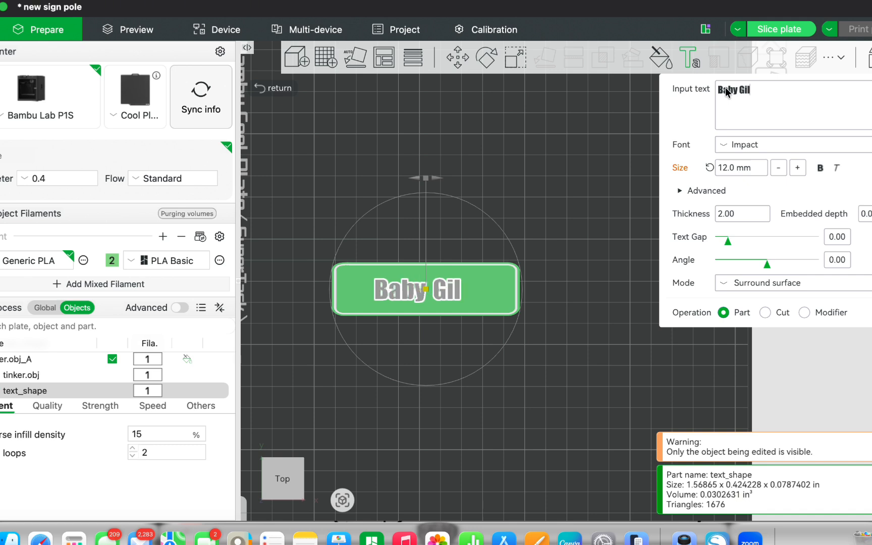
{"action": "type", "text": "l"}
{"action": "key", "text": "BackSpace"}
{"action": "type", "text": "rl"}
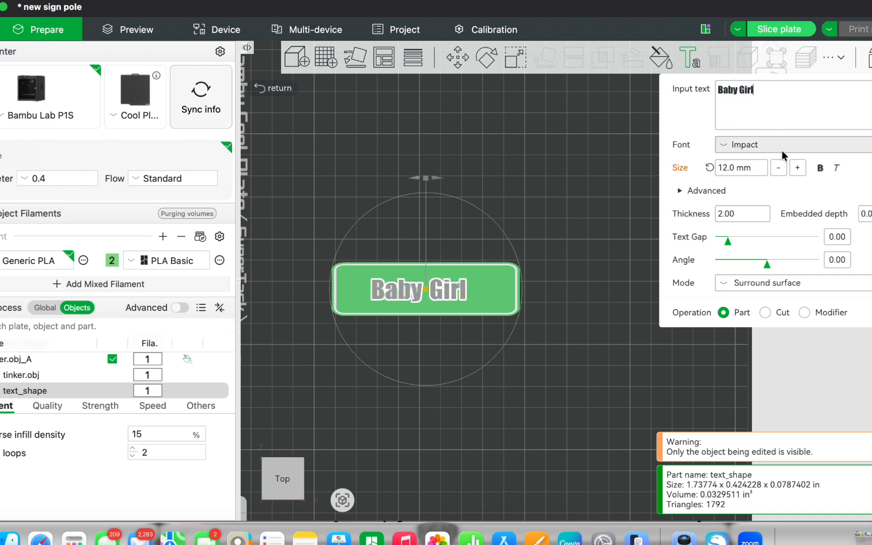
{"action": "type", "text": "20"}
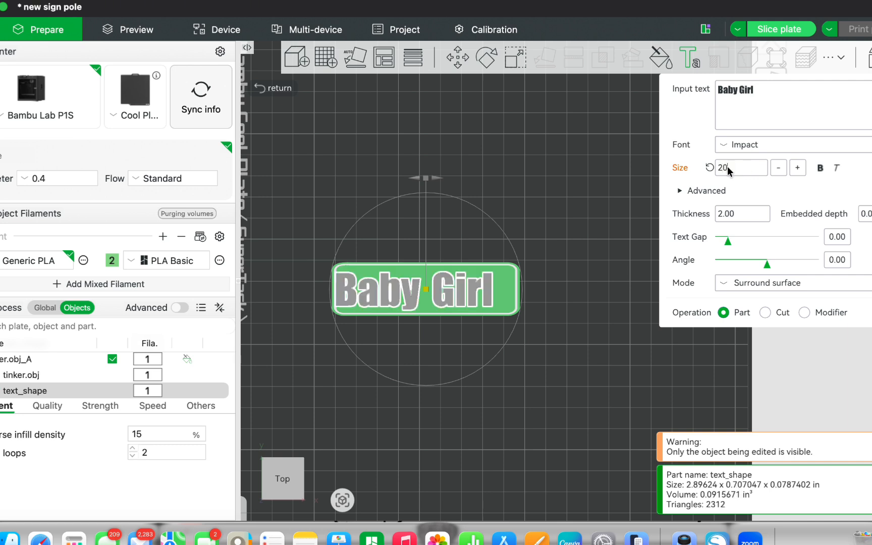
Step: Set the "Baby Girl" text size to 18 mm
{"action": "key", "text": "BackSpace"}
{"action": "key", "text": "BackSpace"}
{"action": "type", "text": "18"}
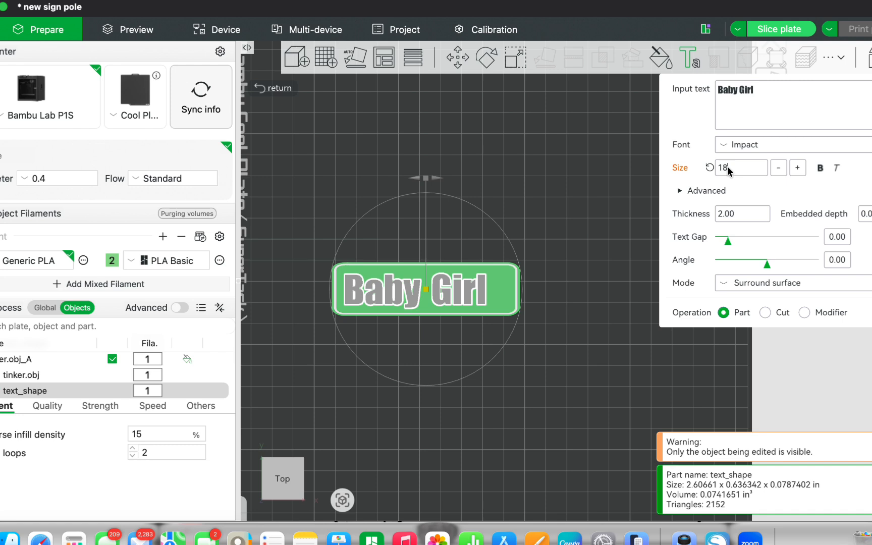
{"action": "left_click", "coordinate": [634, 284]}
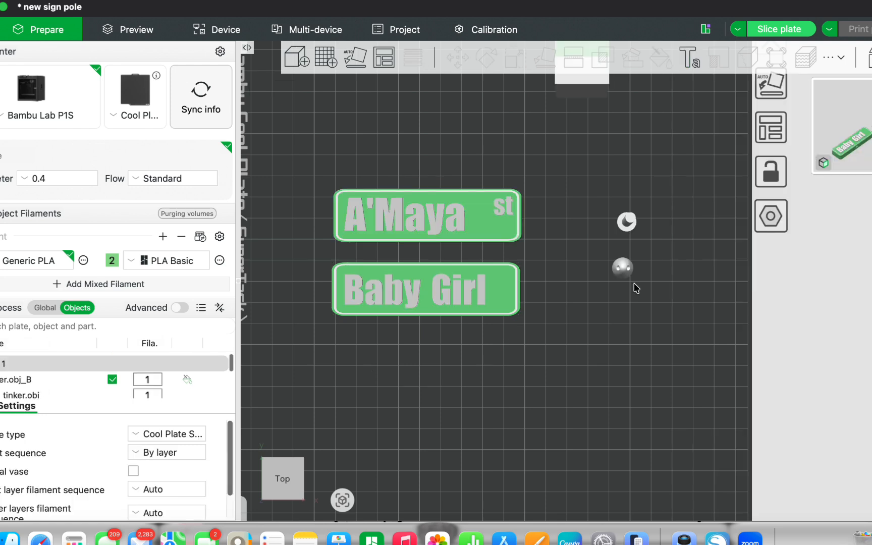
Step: Shift the "Baby Girl" text slightly left on the lower sign
{"action": "left_click", "coordinate": [435, 297]}
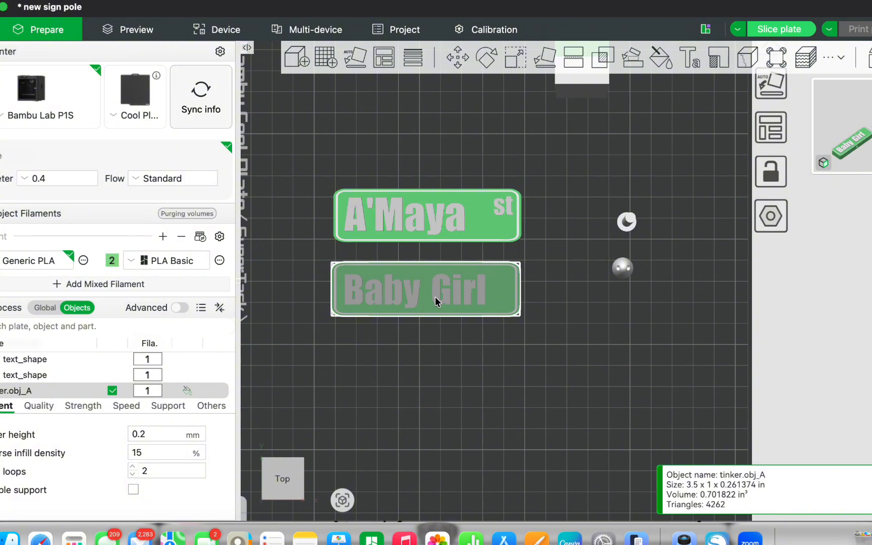
{"action": "left_click", "coordinate": [435, 297]}
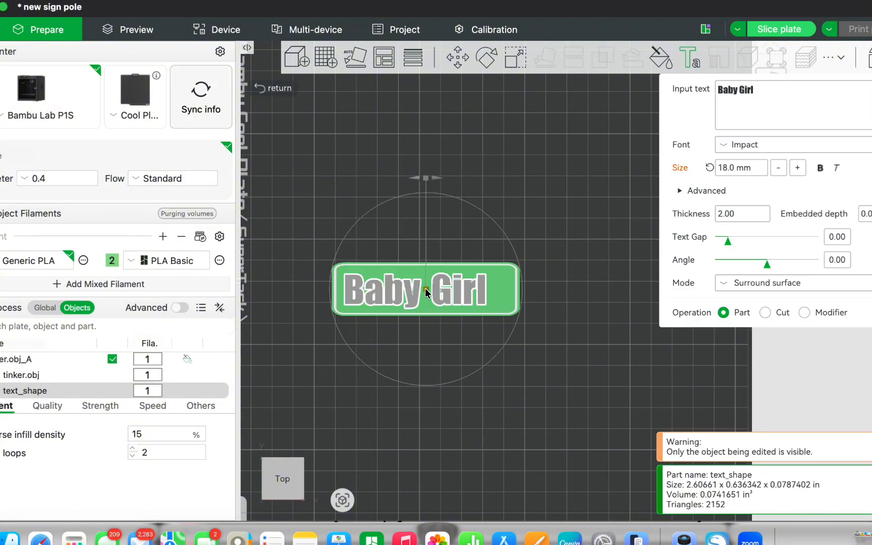
{"action": "left_click_drag", "start_coordinate": [425, 288], "coordinate": [421, 287]}
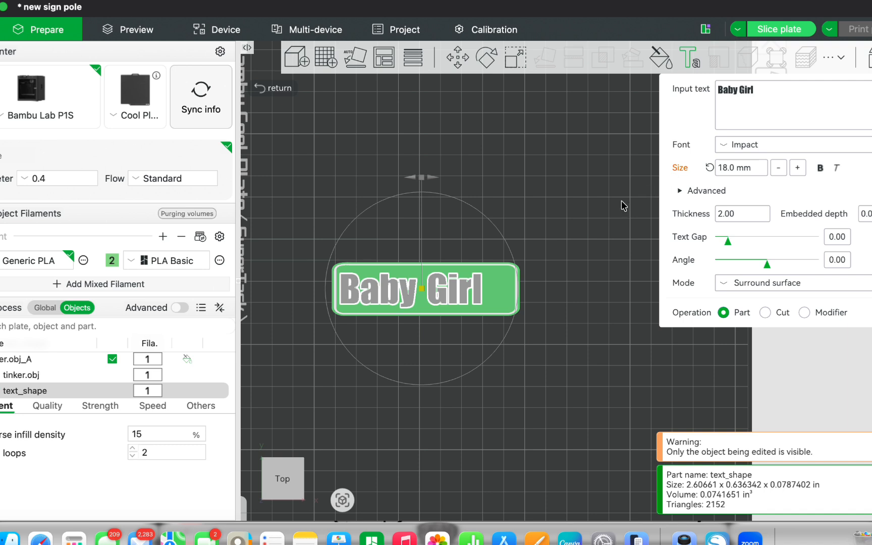
{"action": "left_click", "coordinate": [569, 243]}
Step: Add a text shape reading "AVE" to the lower "Baby Girl" sign
{"action": "left_click", "coordinate": [506, 293]}
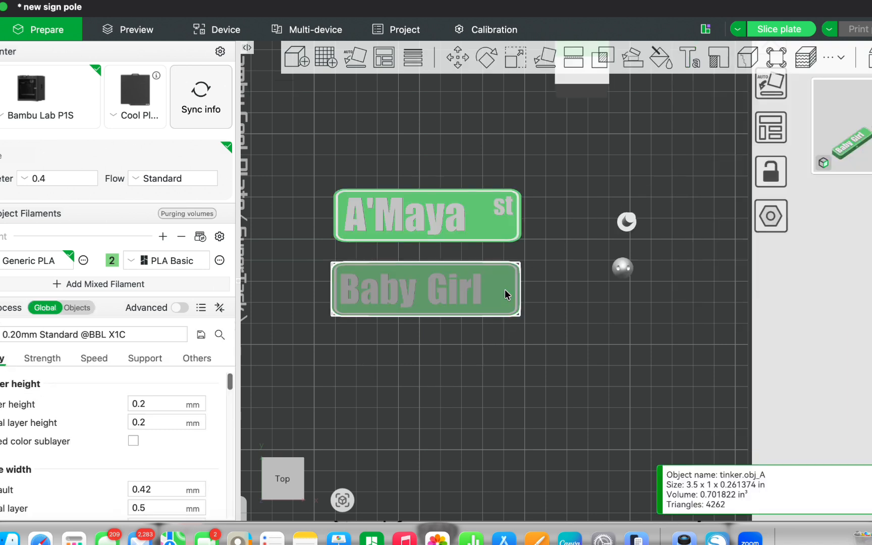
{"action": "left_click", "coordinate": [683, 60]}
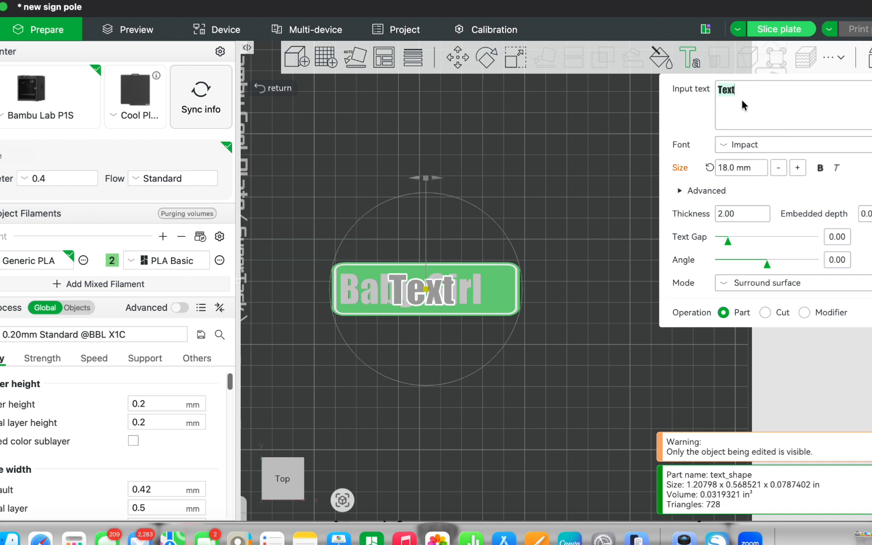
{"action": "type", "text": "AVE"}
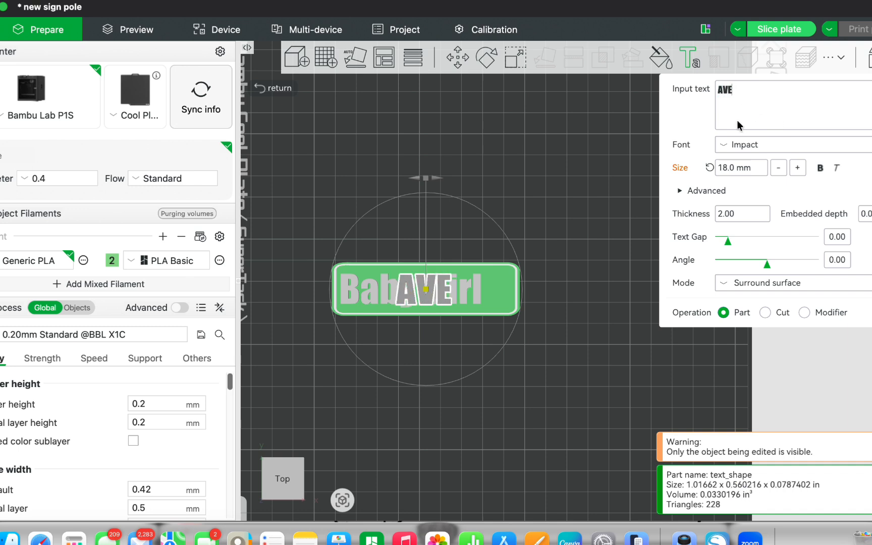
Step: Set the "AVE" text size to 10 mm and move it into the upper-right corner of the lower sign
{"action": "double_click", "coordinate": [734, 167]}
{"action": "type", "text": "10"}
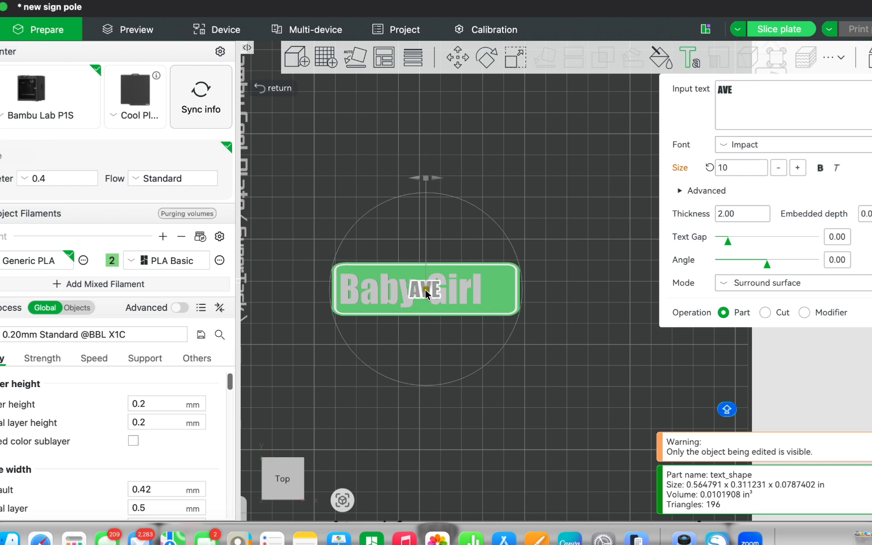
{"action": "left_click_drag", "start_coordinate": [425, 289], "coordinate": [468, 284]}
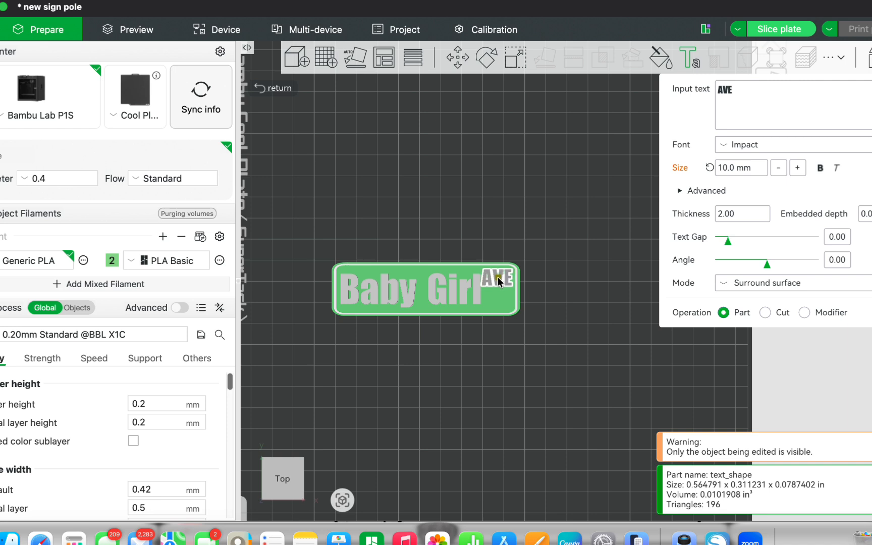
{"action": "left_click", "coordinate": [497, 277]}
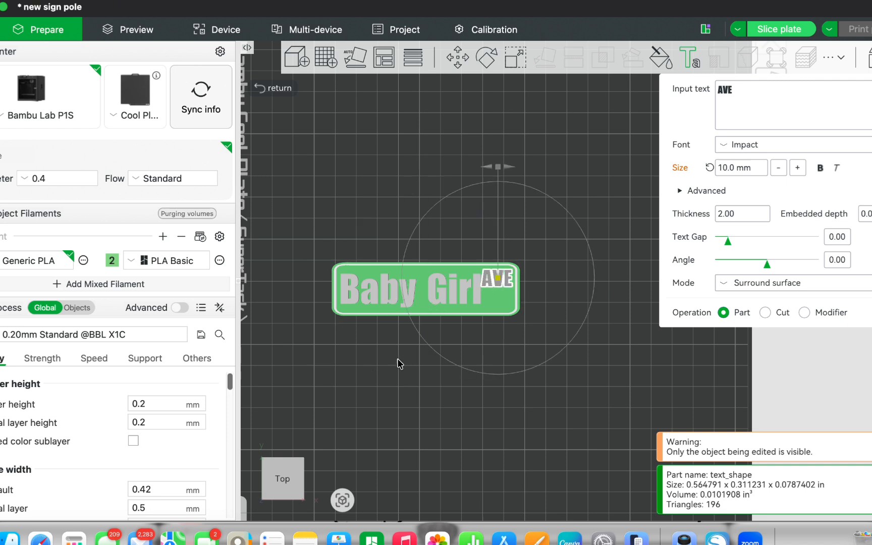
{"action": "left_click", "coordinate": [689, 54]}
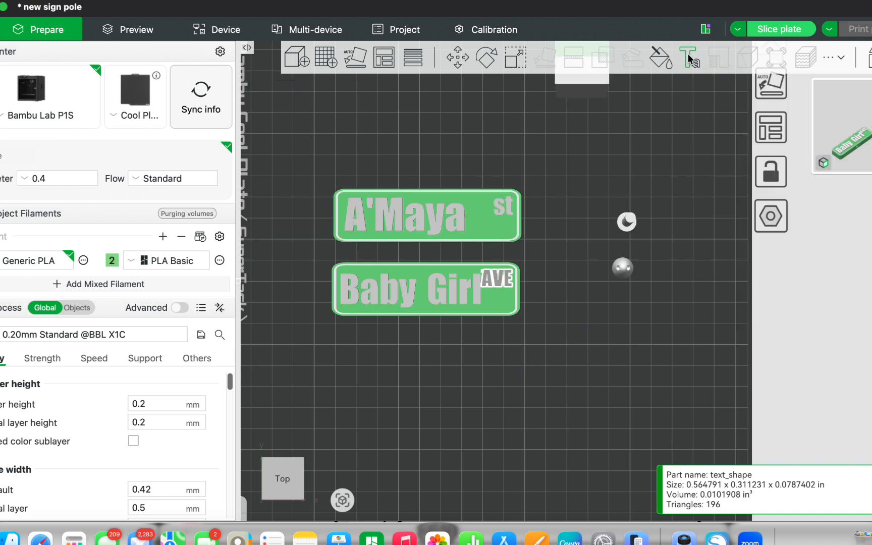
Step: Reduce the "Baby Girl" text size to 16 mm and shift the text left on the lower sign
{"action": "left_click", "coordinate": [477, 290]}
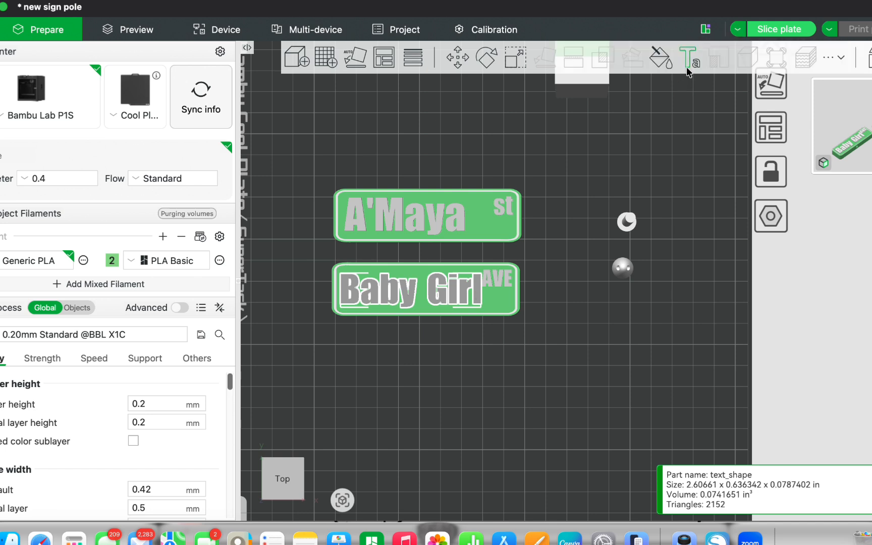
{"action": "double_click", "coordinate": [435, 302]}
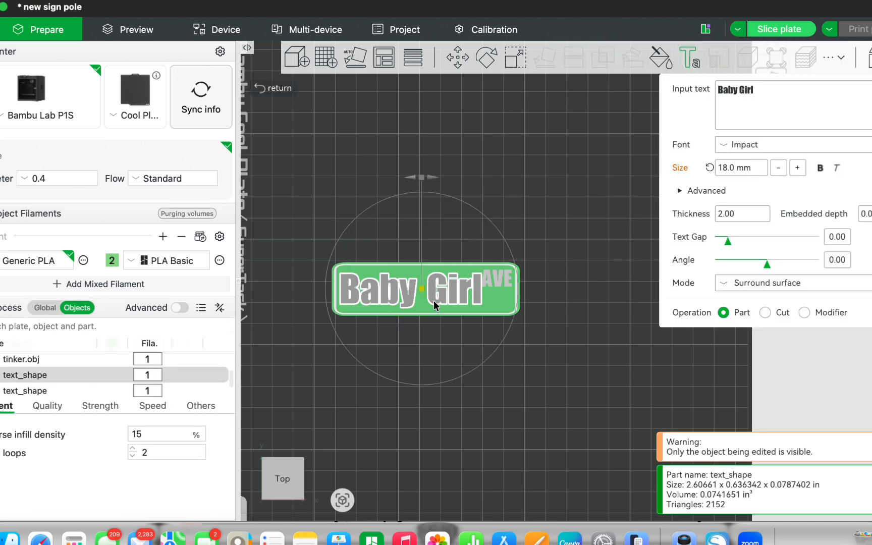
{"action": "left_click", "coordinate": [730, 165]}
{"action": "type", "text": "16"}
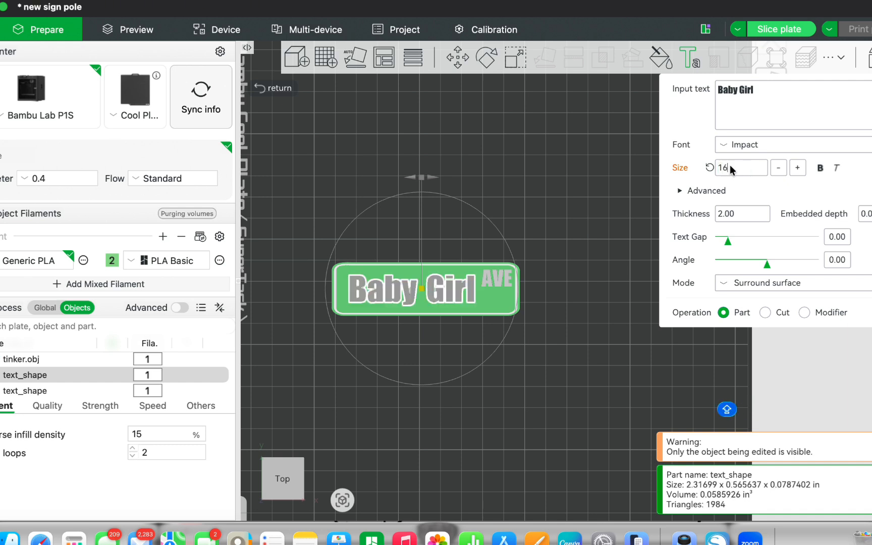
{"action": "left_click", "coordinate": [420, 287]}
{"action": "left_click_drag", "start_coordinate": [416, 287], "coordinate": [411, 288]}
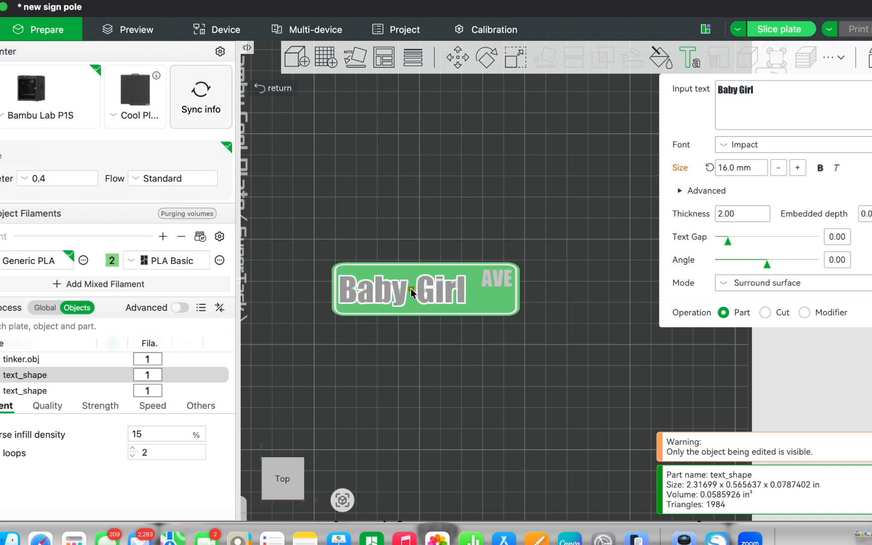
Step: Set the "Baby Girl" text size to 17 mm and nudge it right to clear the sign's left border
{"action": "left_click", "coordinate": [728, 169]}
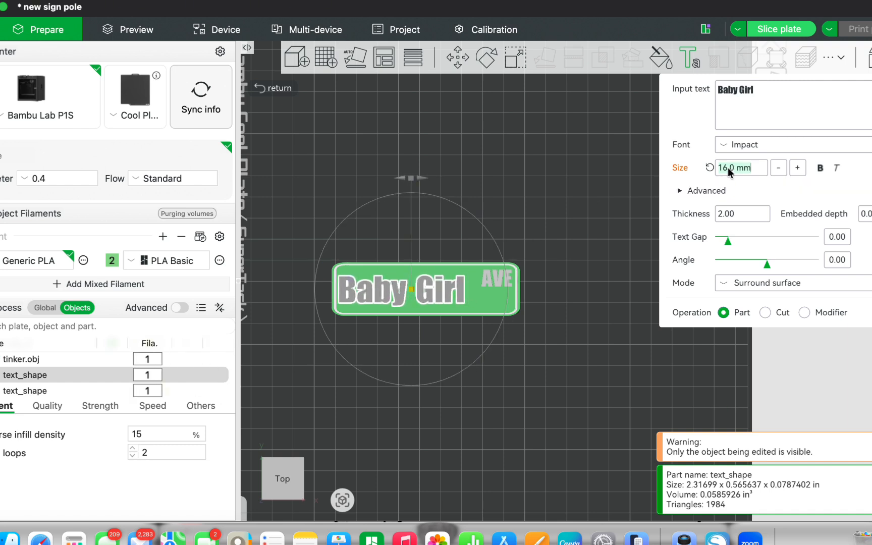
{"action": "type", "text": "17"}
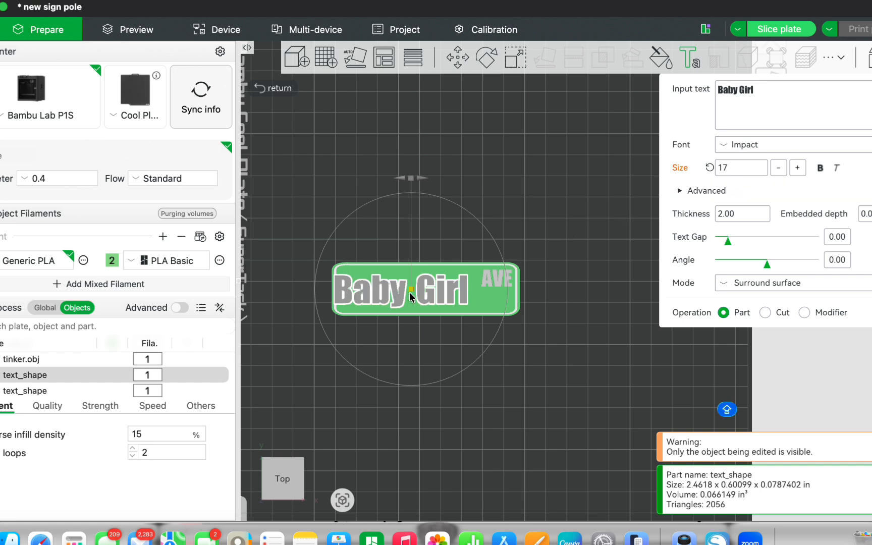
{"action": "left_click_drag", "start_coordinate": [412, 289], "coordinate": [416, 288]}
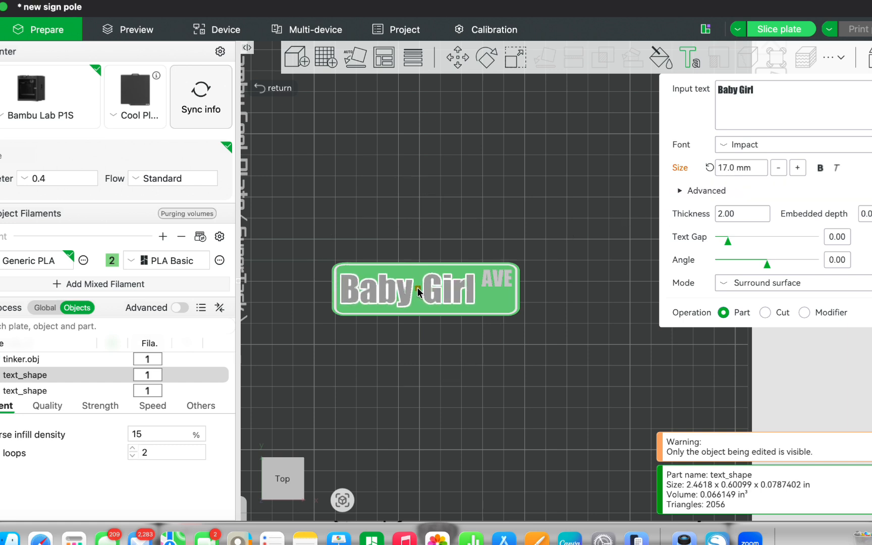
{"action": "left_click", "coordinate": [576, 236]}
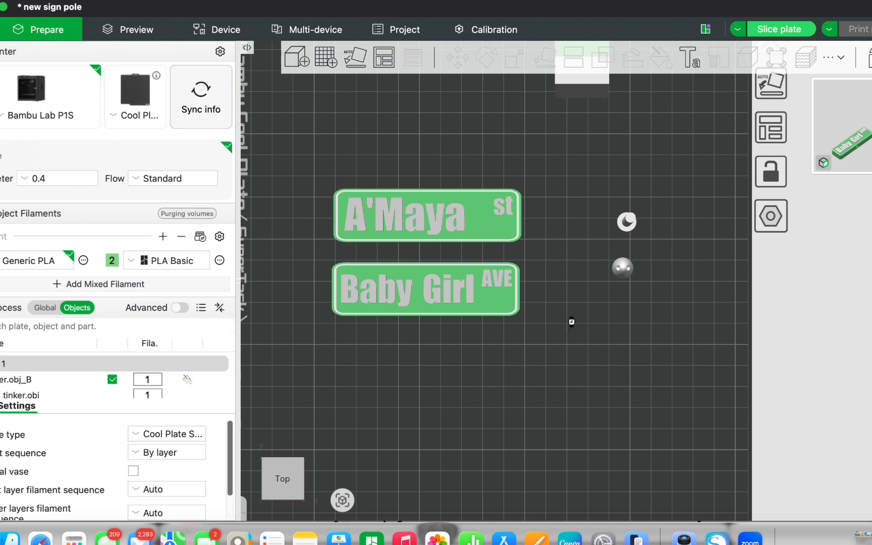
Step: Clone the upper "st" sign with one copy
{"action": "right_click_drag", "start_coordinate": [574, 327], "coordinate": [565, 211]}
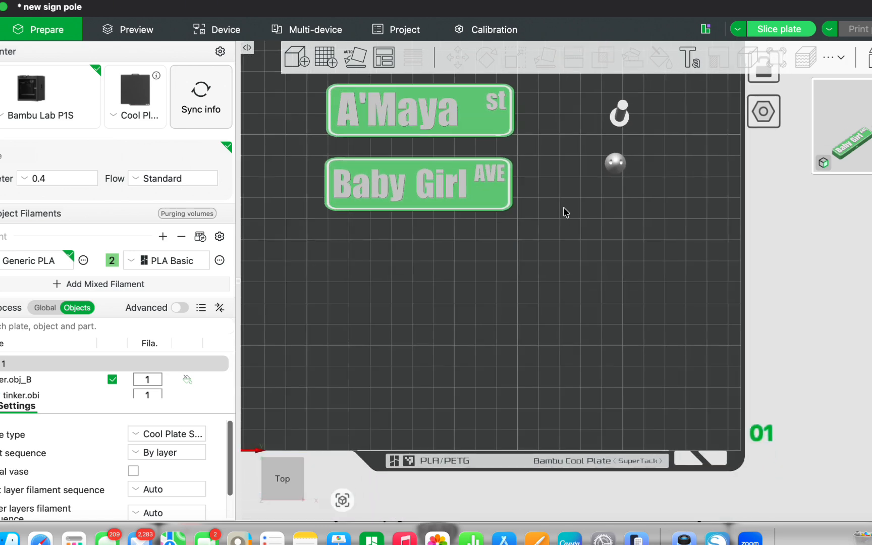
{"action": "left_click", "coordinate": [493, 120]}
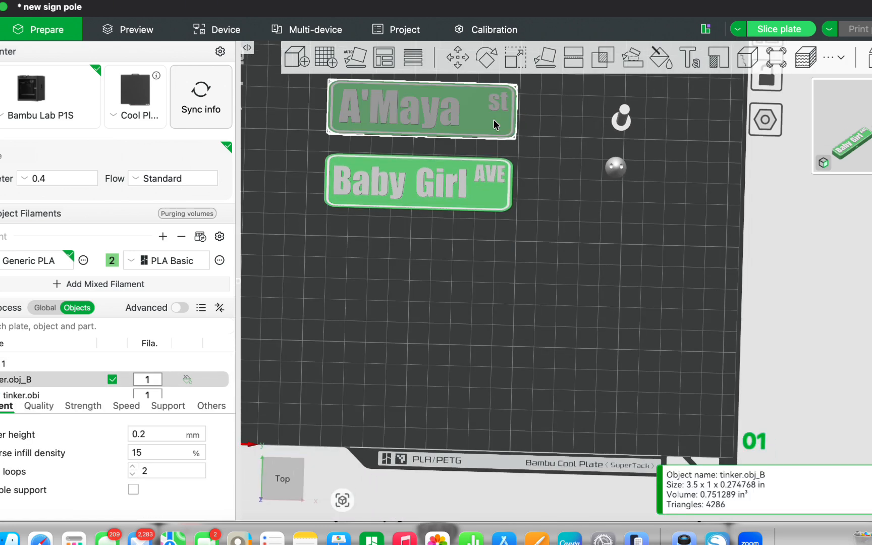
{"action": "right_click", "coordinate": [493, 120]}
{"action": "left_click", "coordinate": [520, 144]}
{"action": "left_click", "coordinate": [459, 277]}
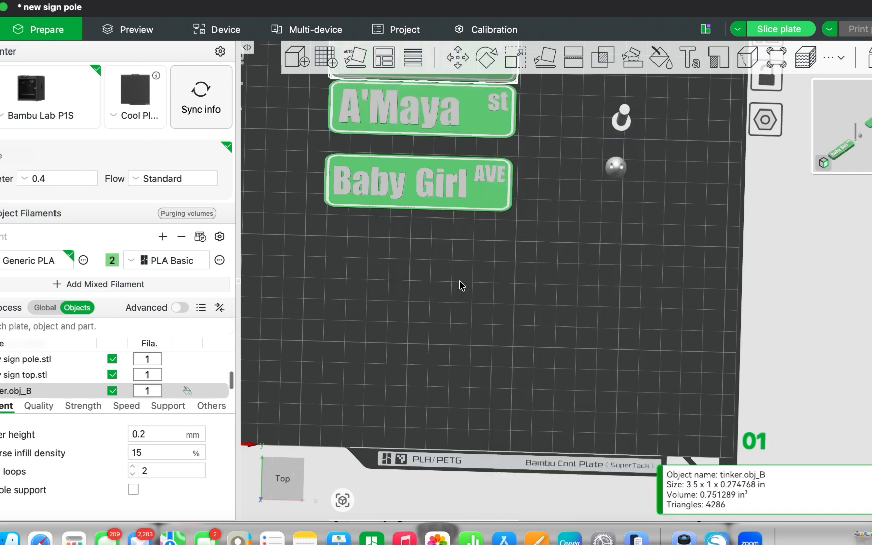
Step: Clone the "Baby Girl AVE" sign with one copy
{"action": "left_click", "coordinate": [448, 197]}
{"action": "right_click", "coordinate": [447, 197]}
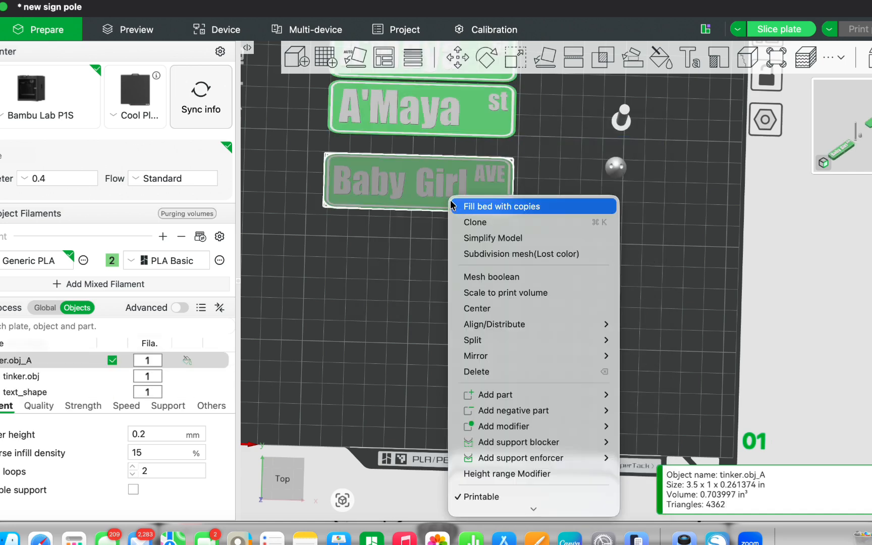
{"action": "left_click", "coordinate": [463, 221]}
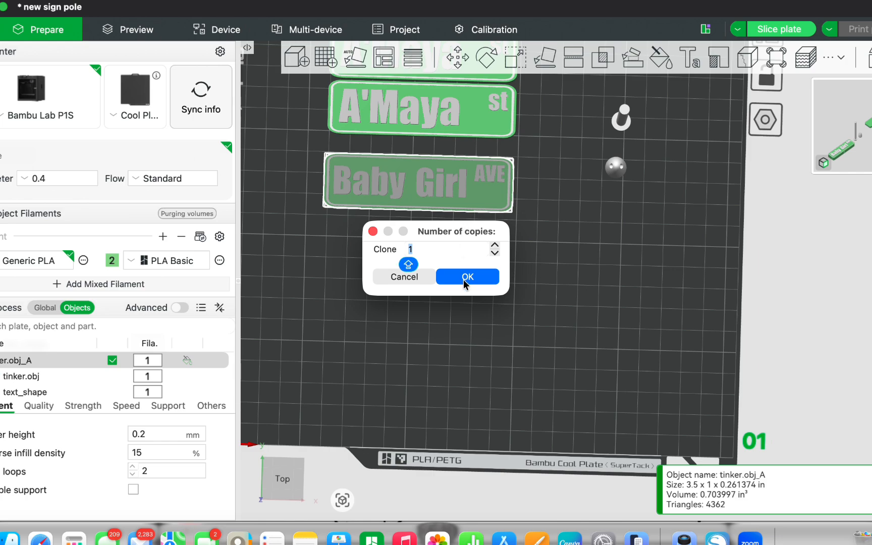
{"action": "left_click", "coordinate": [458, 277]}
{"action": "left_click", "coordinate": [529, 293]}
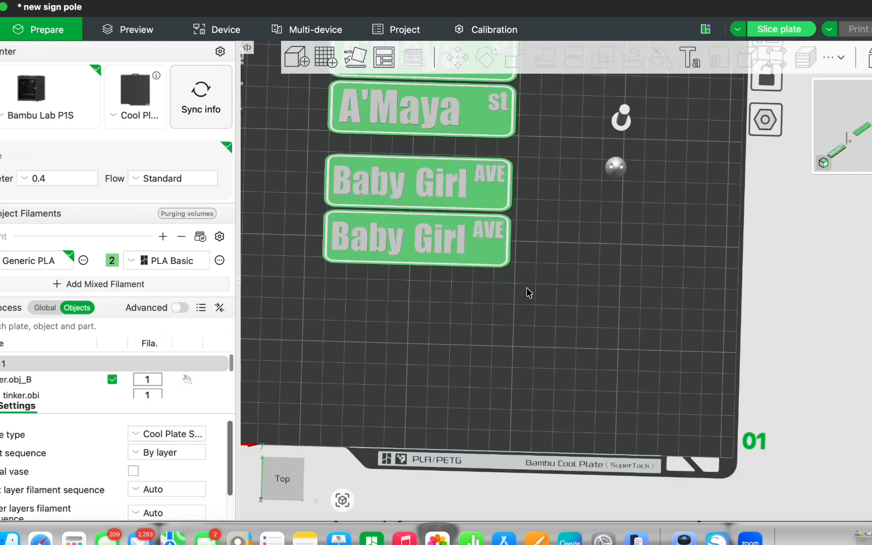
Step: Slice the plate holding the four signs, the pole and the pole top
{"action": "scroll", "coordinate": [527, 294], "scroll_direction": "down", "scroll_amount": 3}
{"action": "right_click_drag", "start_coordinate": [529, 294], "coordinate": [522, 345]}
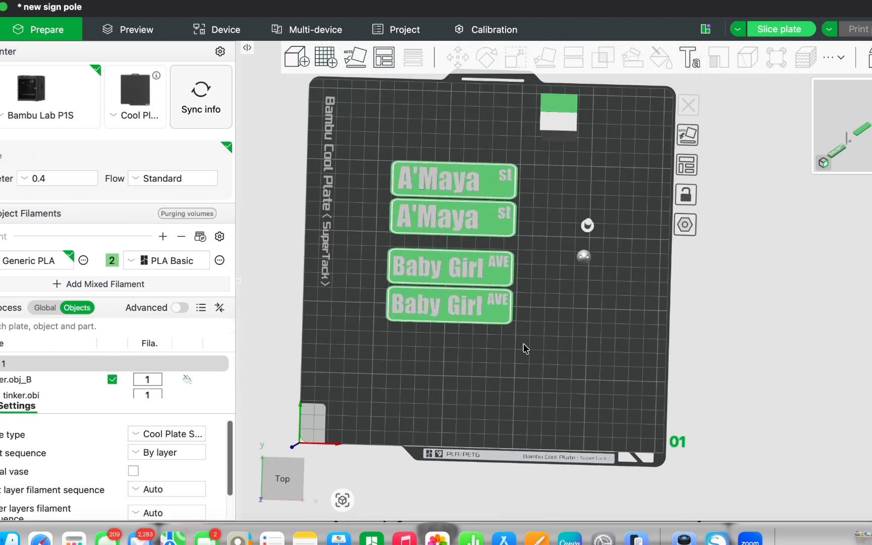
{"action": "left_click_drag", "start_coordinate": [523, 345], "coordinate": [516, 260]}
{"action": "key", "text": "1"}
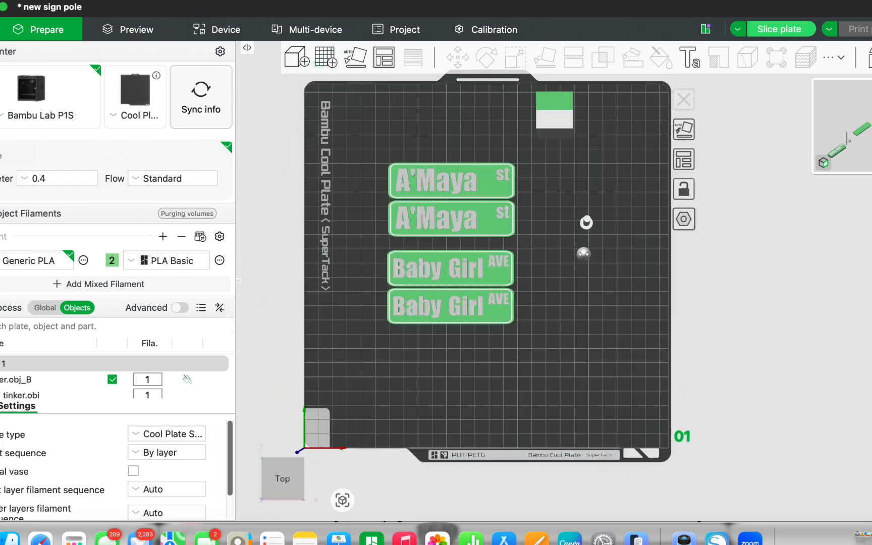
{"action": "left_click", "coordinate": [765, 31]}
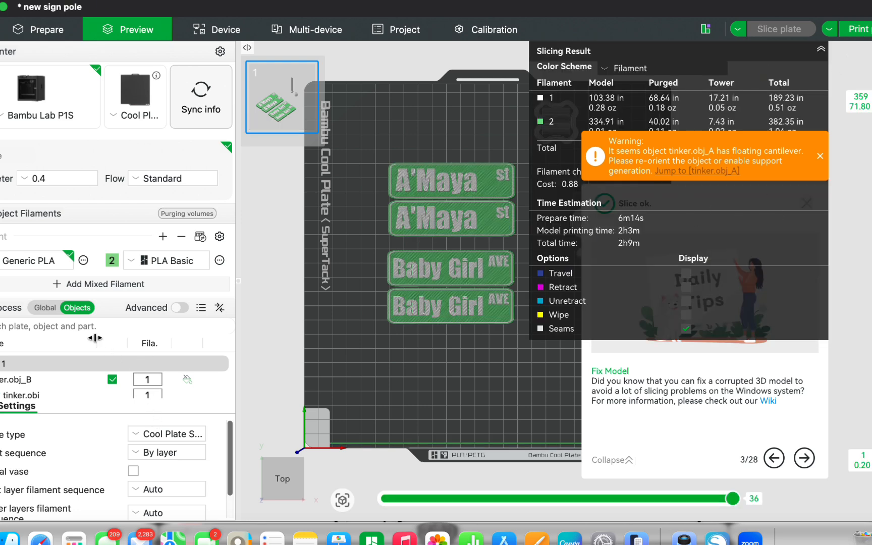
Step: Enable tree(auto) support in the global process settings and slice the plate again
{"action": "left_click", "coordinate": [49, 308]}
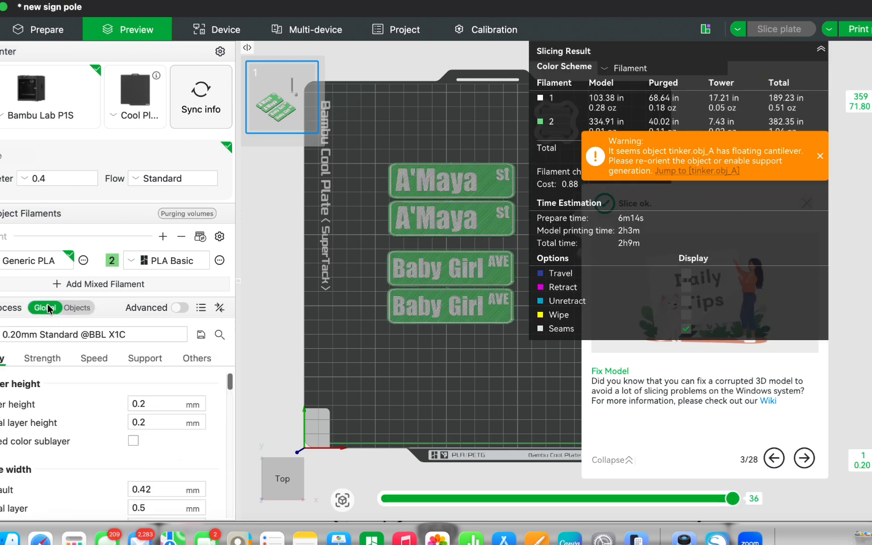
{"action": "left_click", "coordinate": [146, 357]}
{"action": "left_click", "coordinate": [133, 404]}
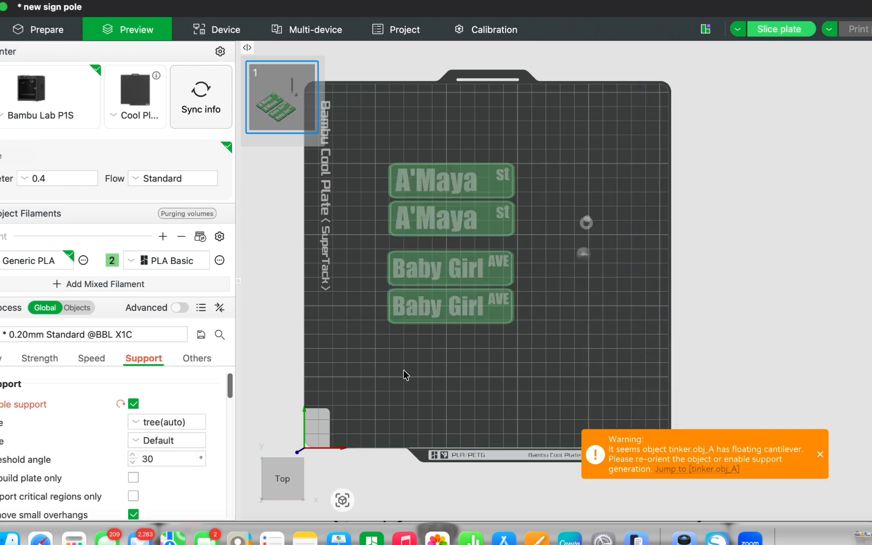
{"action": "left_click", "coordinate": [765, 31]}
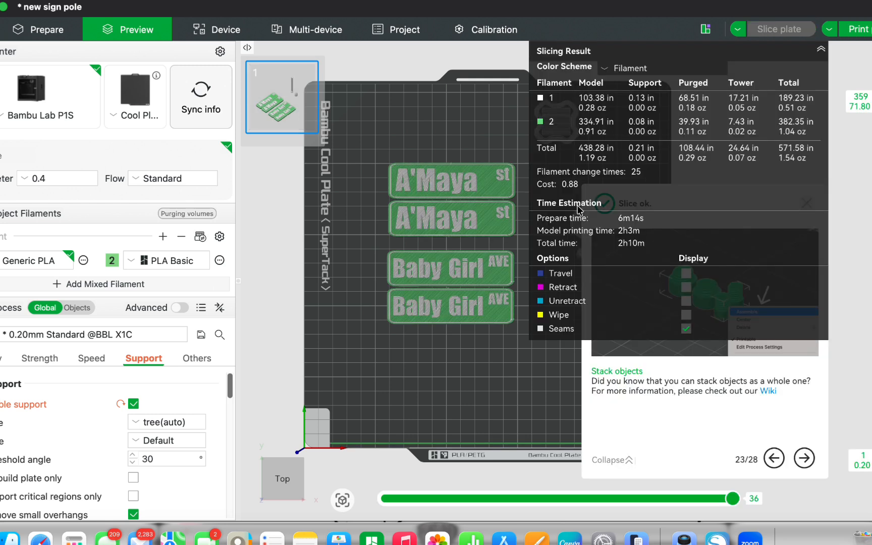
Step: Inspect the sliced signs, pole and pole top up close from the front and from above
{"action": "left_click", "coordinate": [820, 49]}
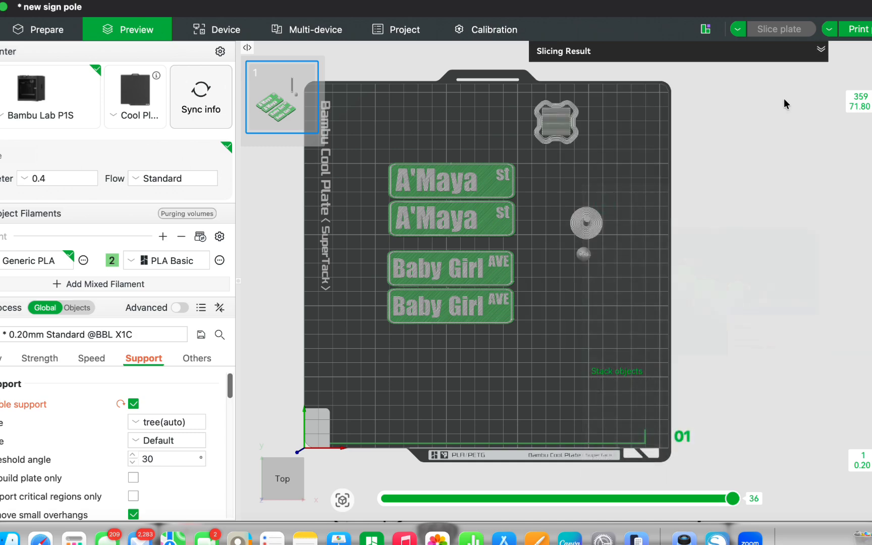
{"action": "left_click_drag", "start_coordinate": [611, 324], "coordinate": [613, 290]}
{"action": "scroll", "coordinate": [609, 299], "scroll_direction": "up", "scroll_amount": 4}
{"action": "scroll", "coordinate": [609, 299], "scroll_direction": "up", "scroll_amount": 3}
{"action": "scroll", "coordinate": [607, 299], "scroll_direction": "down", "scroll_amount": 3}
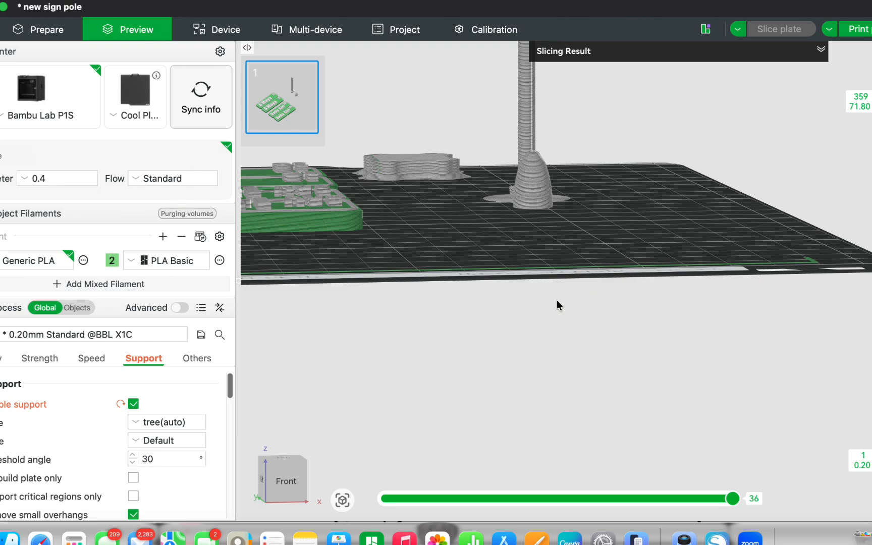
{"action": "right_click_drag", "start_coordinate": [482, 231], "coordinate": [670, 229]}
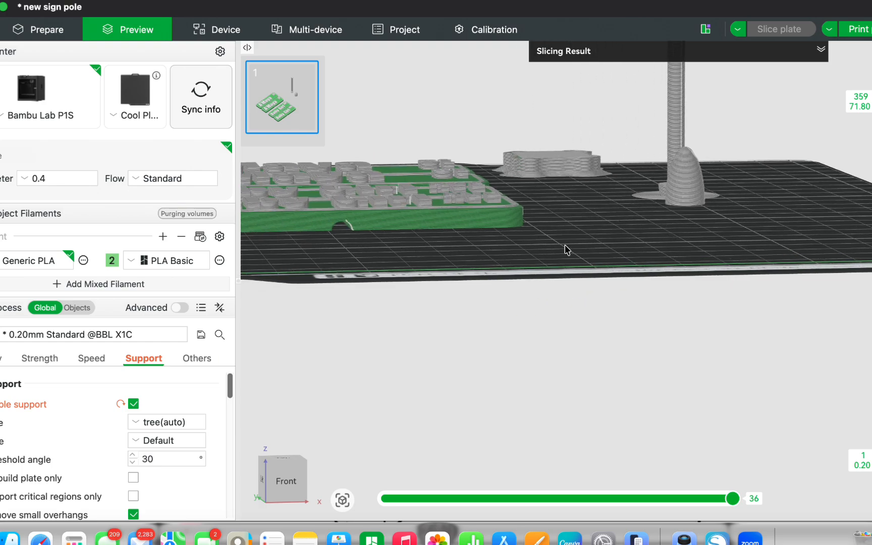
{"action": "left_click_drag", "start_coordinate": [565, 245], "coordinate": [560, 268]}
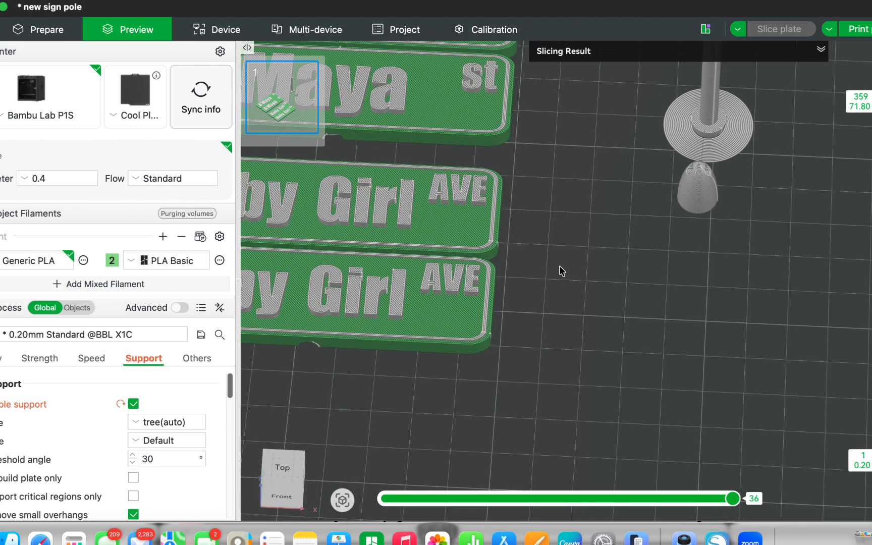
Step: Set the thickness of the "Baby Girl" text on the lowest sign to 1
{"action": "left_click", "coordinate": [31, 31]}
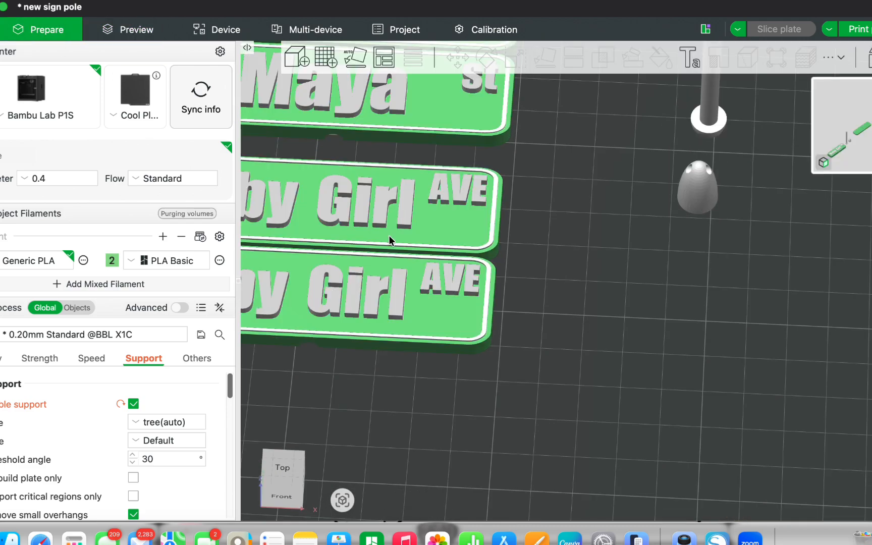
{"action": "scroll", "coordinate": [609, 312], "scroll_direction": "down", "scroll_amount": 5}
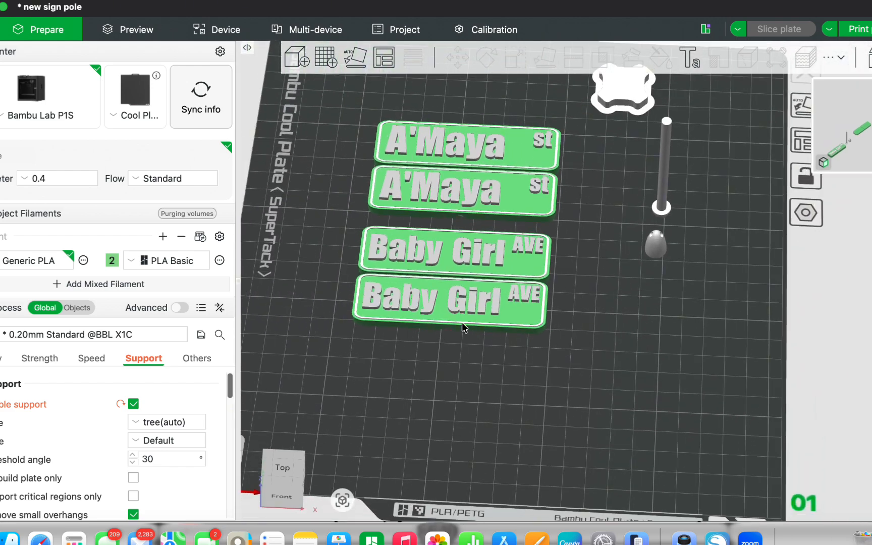
{"action": "double_click", "coordinate": [493, 308]}
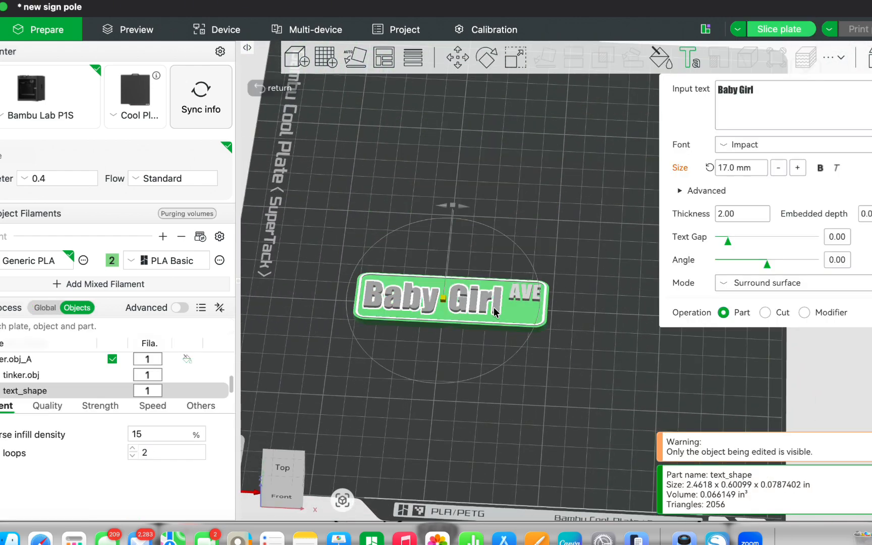
{"action": "left_click", "coordinate": [727, 214]}
{"action": "type", "text": "1"}
{"action": "key", "text": "Return"}
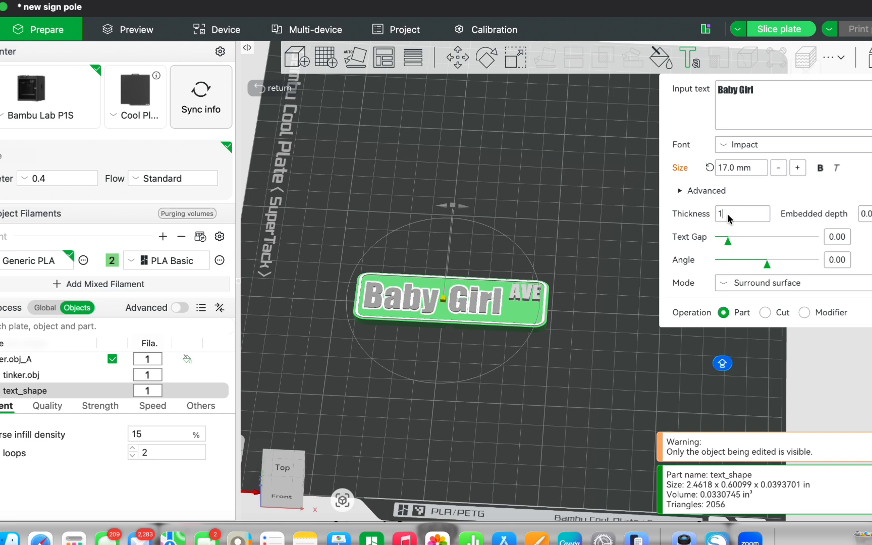
Step: Set the thickness of the "AVE" text on the lowest sign to 1
{"action": "left_click", "coordinate": [525, 295]}
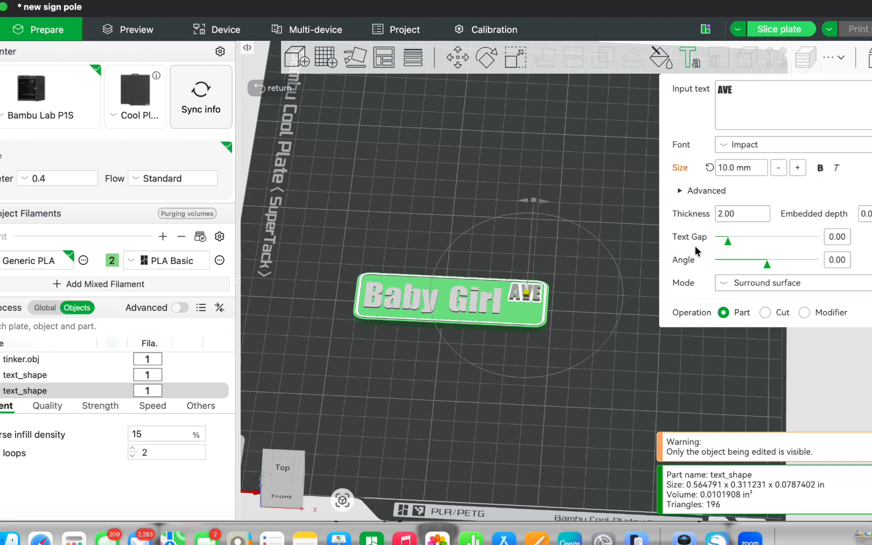
{"action": "left_click", "coordinate": [736, 213]}
{"action": "type", "text": "1"}
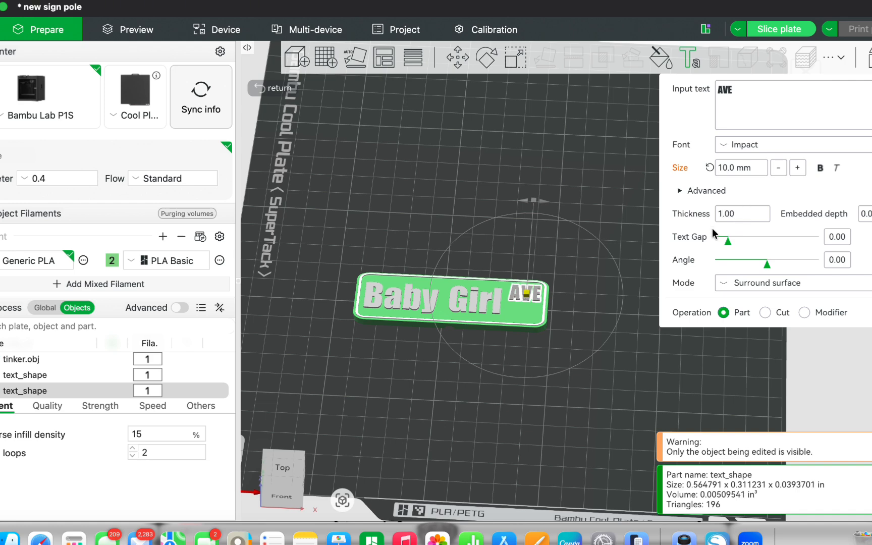
{"action": "left_click", "coordinate": [599, 211]}
Step: Set the thickness of both the "AVE" and "Baby Girl" texts on the upper "Baby Girl" sign to 1
{"action": "left_click", "coordinate": [525, 250]}
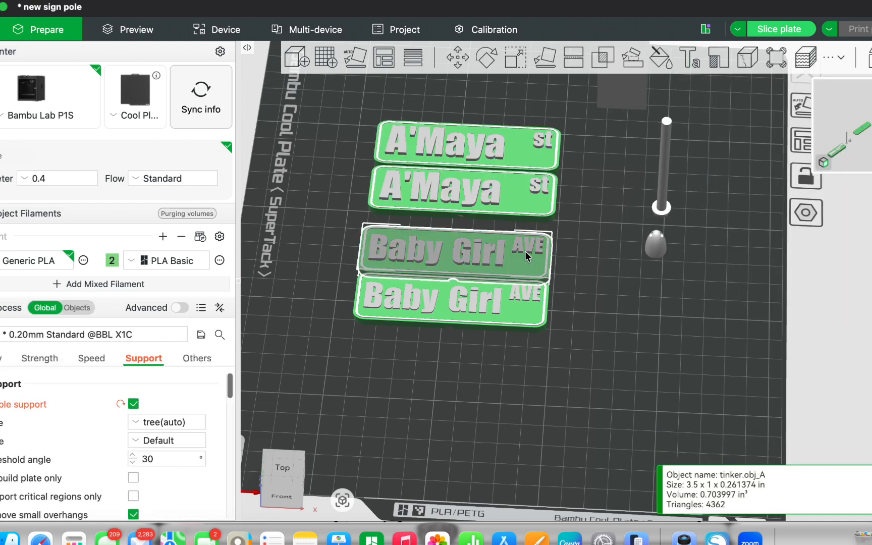
{"action": "double_click", "coordinate": [527, 246]}
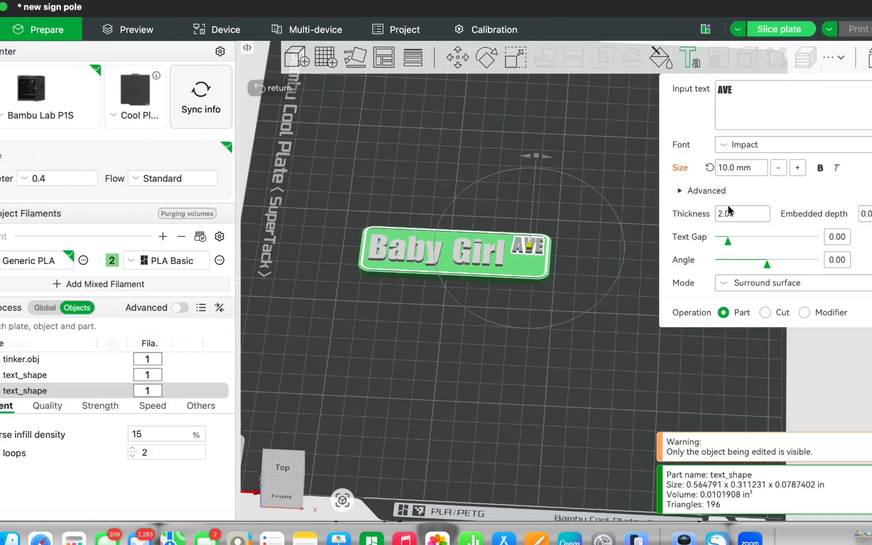
{"action": "type", "text": "1"}
{"action": "key", "text": "Return"}
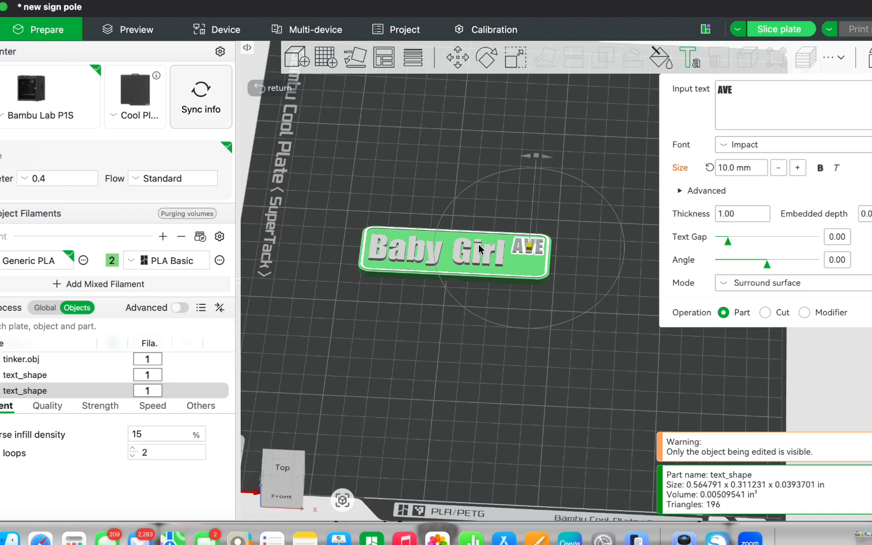
{"action": "left_click", "coordinate": [499, 265]}
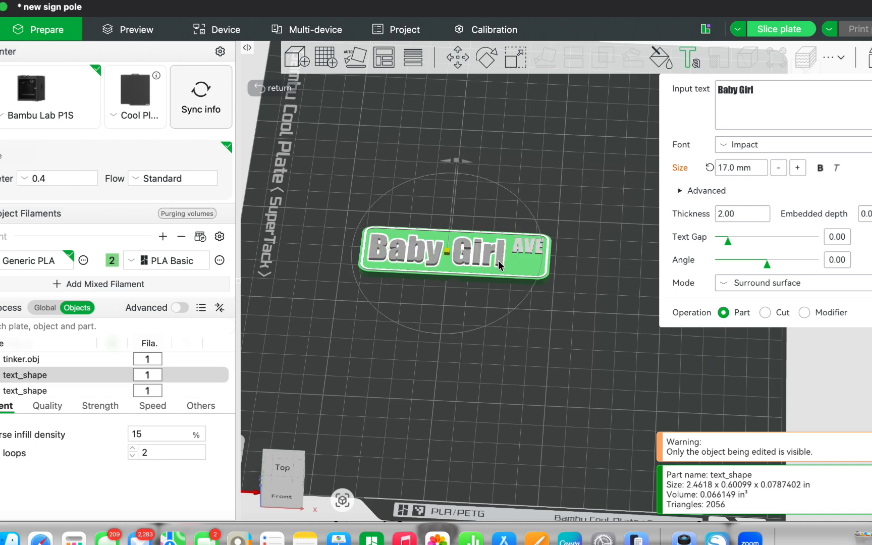
{"action": "type", "text": "1"}
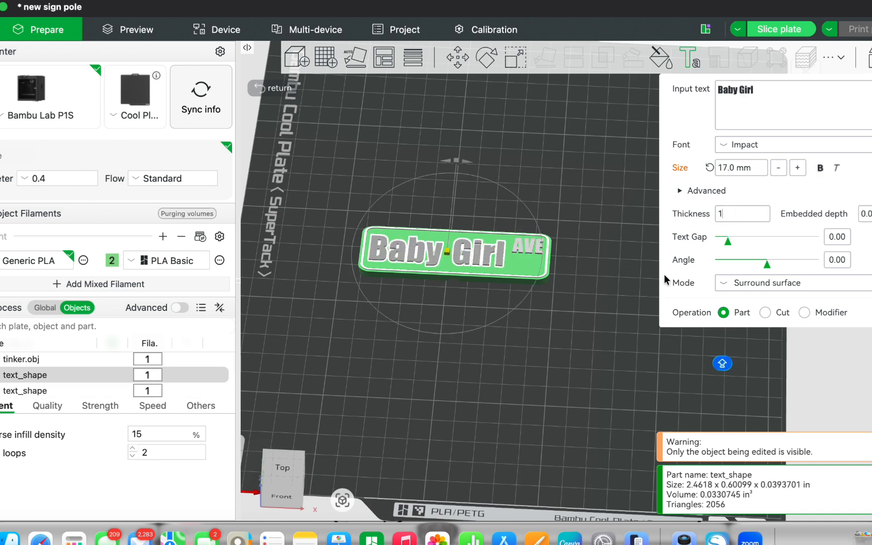
{"action": "key", "text": "Return"}
{"action": "left_click", "coordinate": [613, 298]}
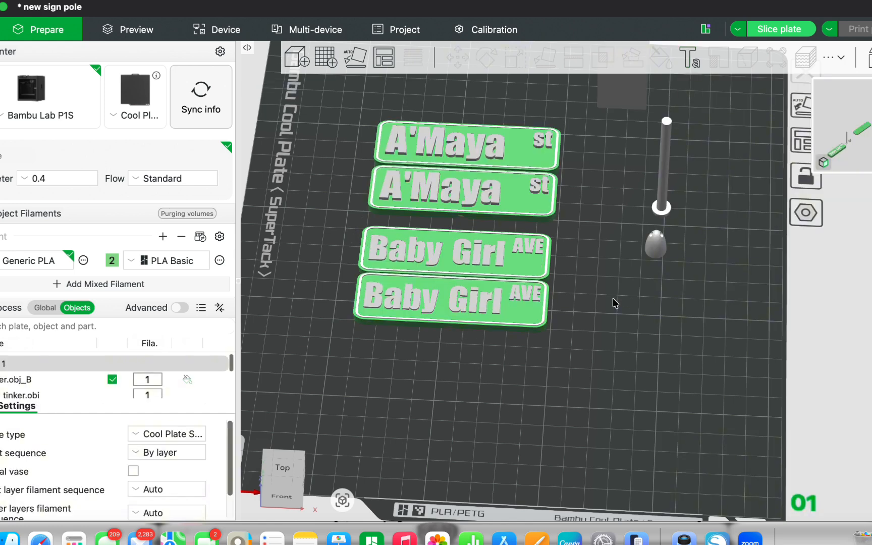
Step: Set the thickness of both the name text and the "st" text on the lower "st" sign to 1
{"action": "left_click", "coordinate": [494, 202]}
{"action": "left_click", "coordinate": [494, 204]}
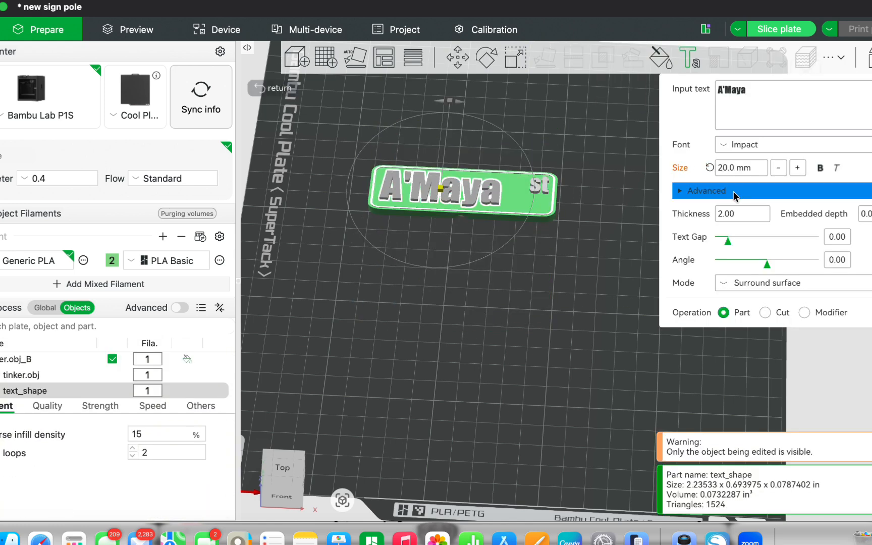
{"action": "left_click", "coordinate": [732, 213]}
{"action": "type", "text": "1"}
{"action": "left_click", "coordinate": [645, 236]}
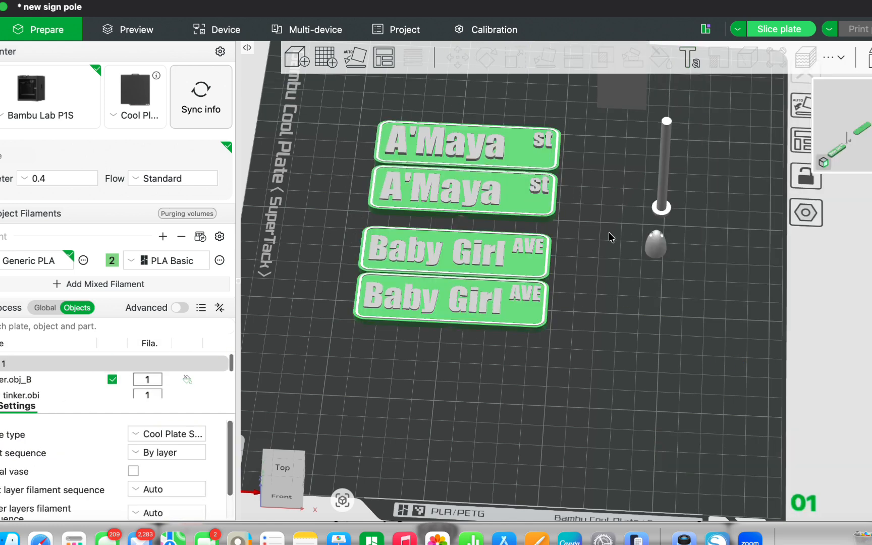
{"action": "left_click", "coordinate": [545, 190]}
{"action": "left_click", "coordinate": [545, 191]}
{"action": "left_click", "coordinate": [727, 215]}
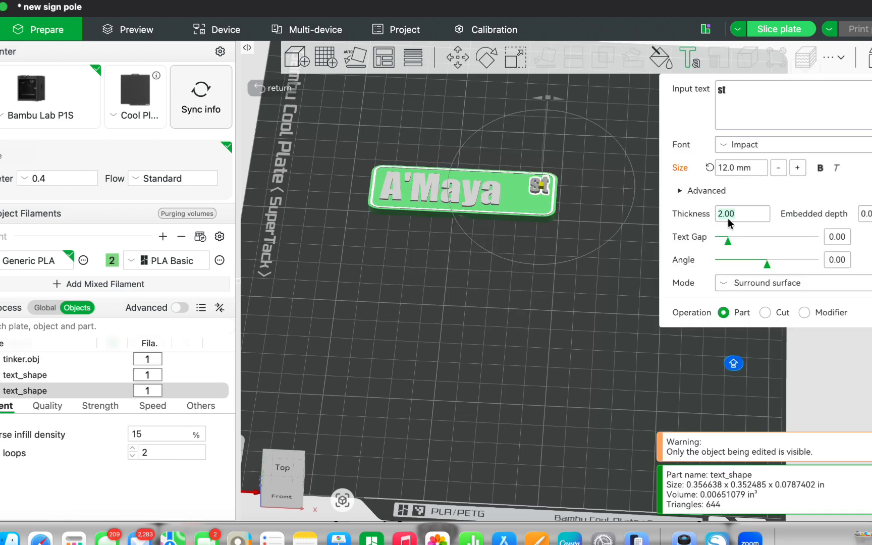
{"action": "type", "text": "1"}
{"action": "key", "text": "Return"}
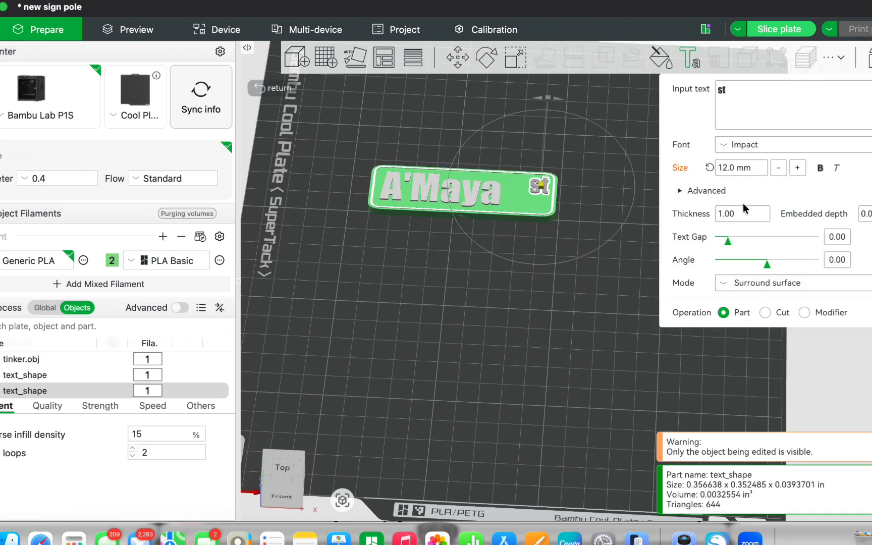
{"action": "left_click", "coordinate": [550, 373]}
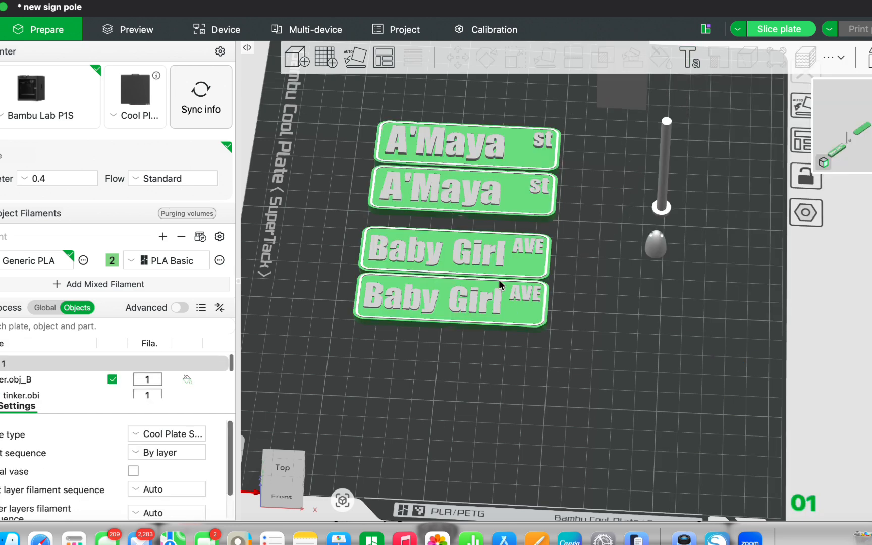
Step: Set the thickness of both the name text and the "st" text on the uppermost sign to 1
{"action": "left_click", "coordinate": [496, 151]}
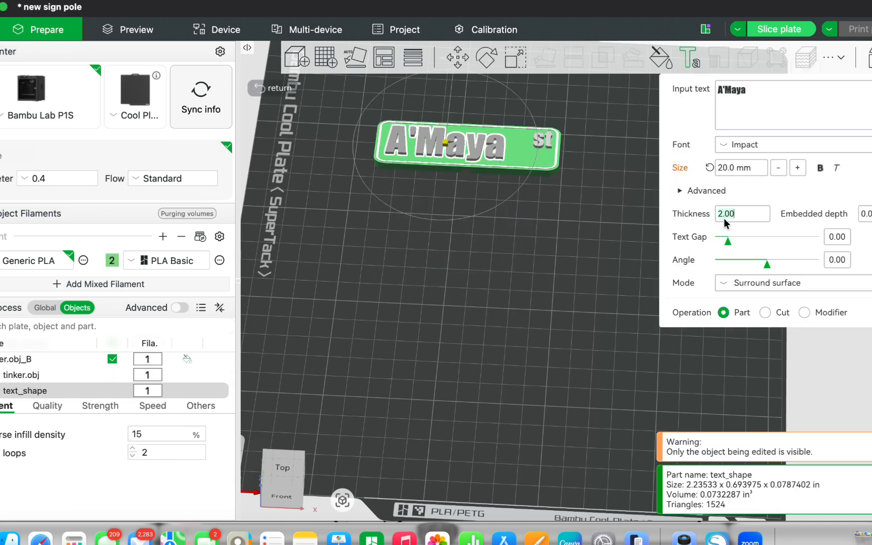
{"action": "type", "text": "1"}
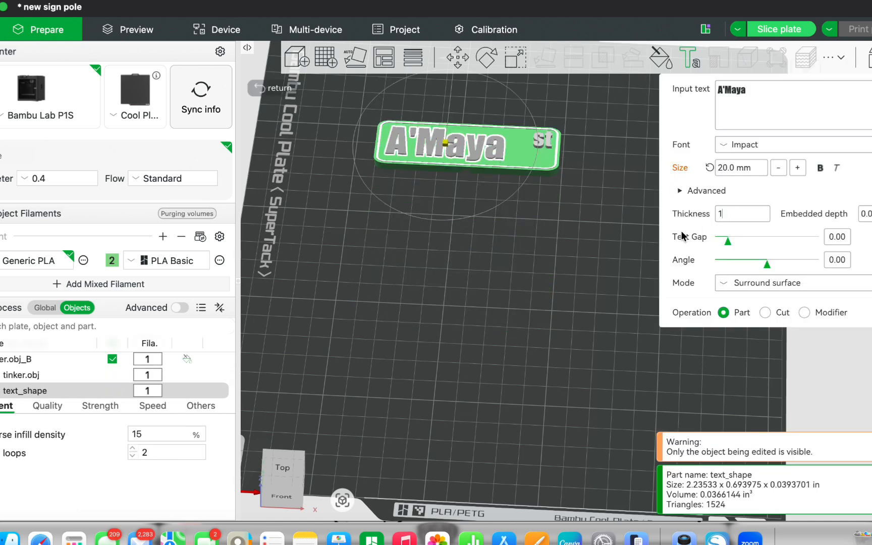
{"action": "left_click", "coordinate": [543, 140]}
{"action": "double_click", "coordinate": [728, 215]}
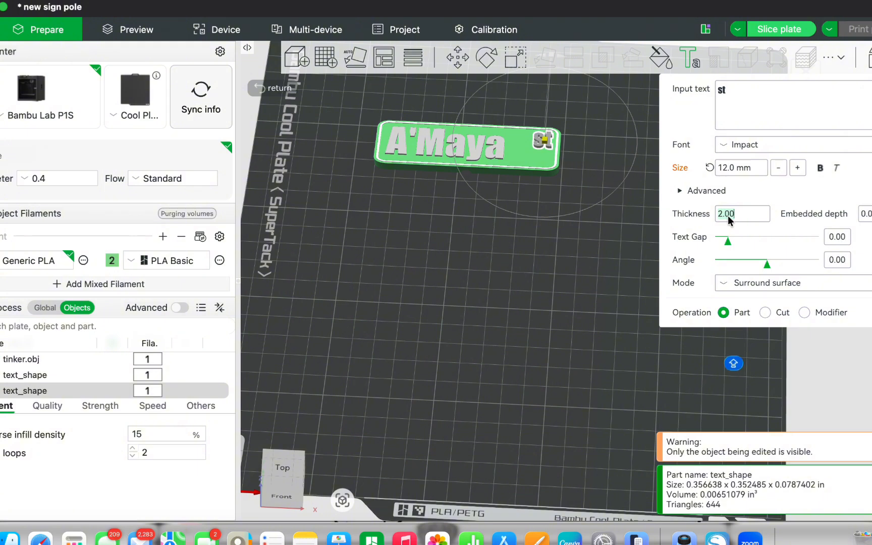
{"action": "type", "text": "1"}
{"action": "left_click", "coordinate": [587, 274]}
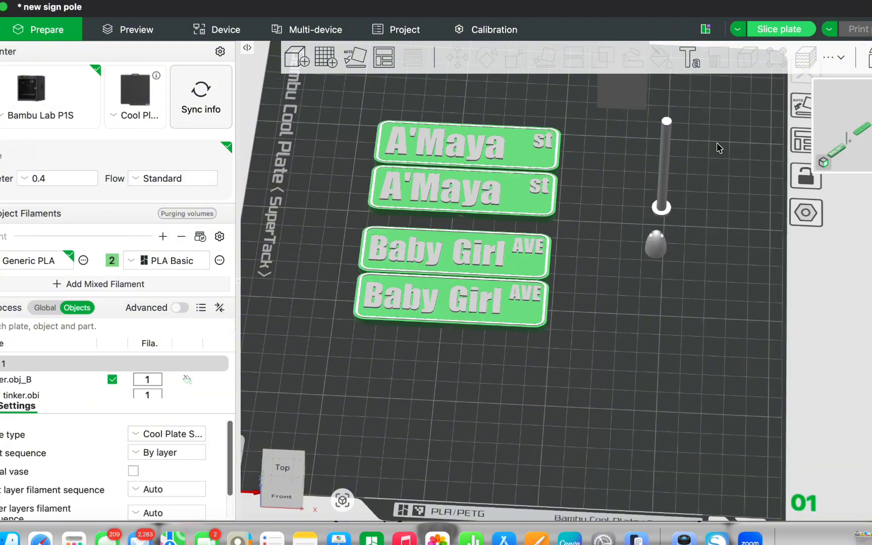
Step: Slice the plate again and review the filament usage, time estimation and sliced signs from above
{"action": "left_click", "coordinate": [769, 30]}
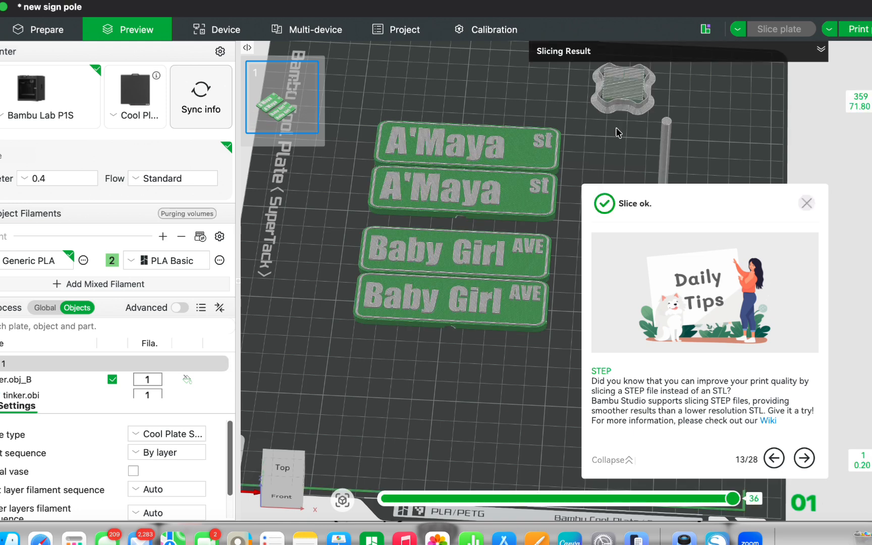
{"action": "left_click", "coordinate": [821, 49]}
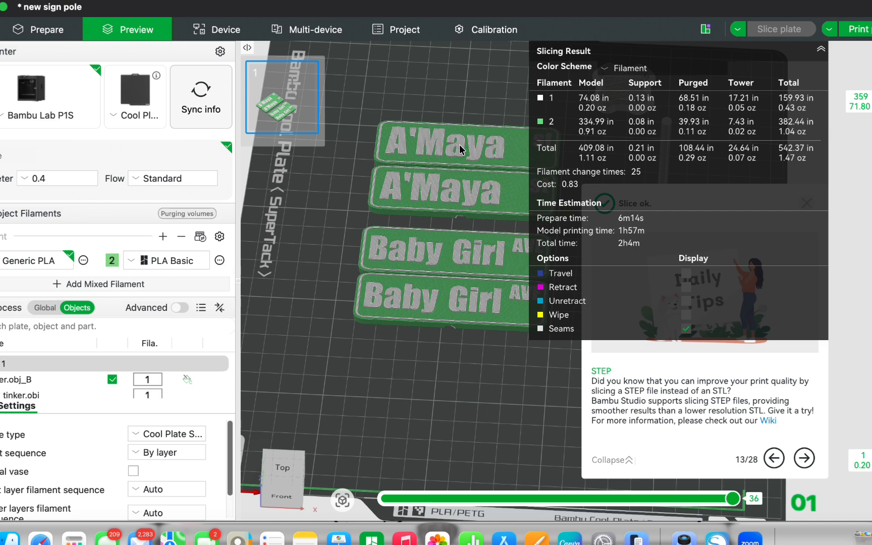
{"action": "left_click", "coordinate": [822, 49]}
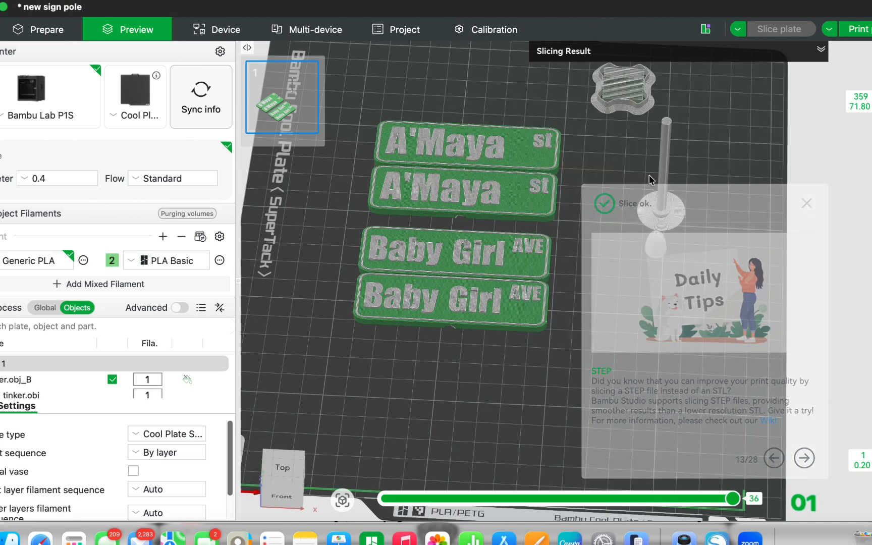
{"action": "left_click", "coordinate": [807, 204]}
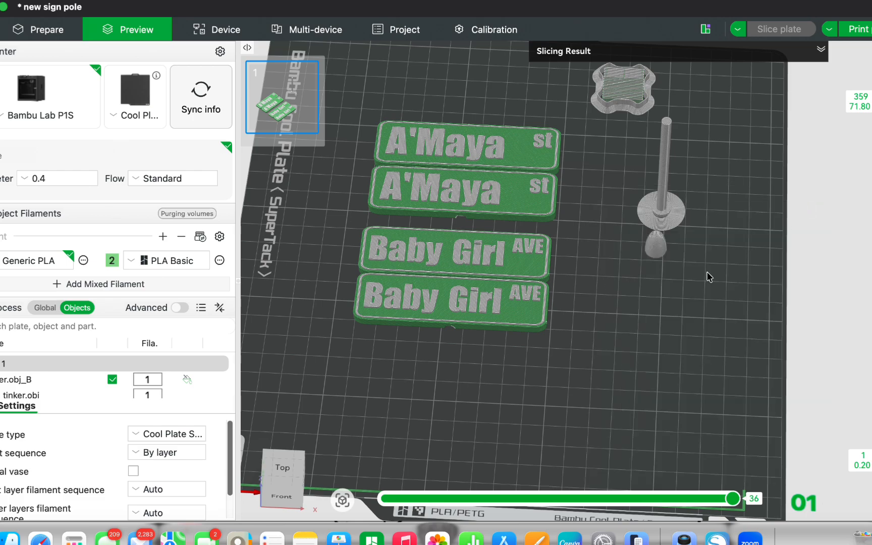
{"action": "mouse_move", "coordinate": [630, 319]}
{"action": "left_mouse_down"}
{"action": "mouse_move", "coordinate": [628, 273]}
{"action": "mouse_move", "coordinate": [638, 330]}
{"action": "left_mouse_up"}
{"action": "key", "text": "1"}
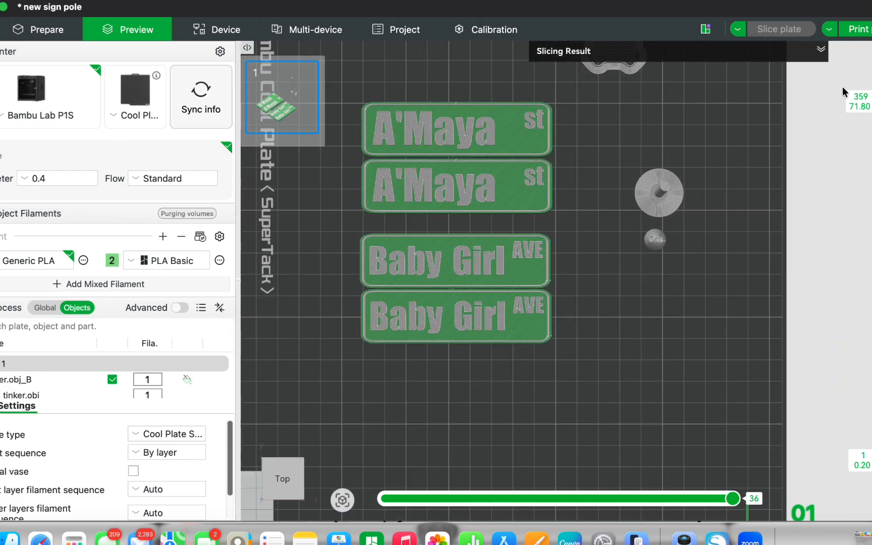
Step: Send the sliced plate as a print job to the other Bambu Lab P1S, loaded with white PLA in A4 and green PLA in A3
{"action": "left_click", "coordinate": [860, 29]}
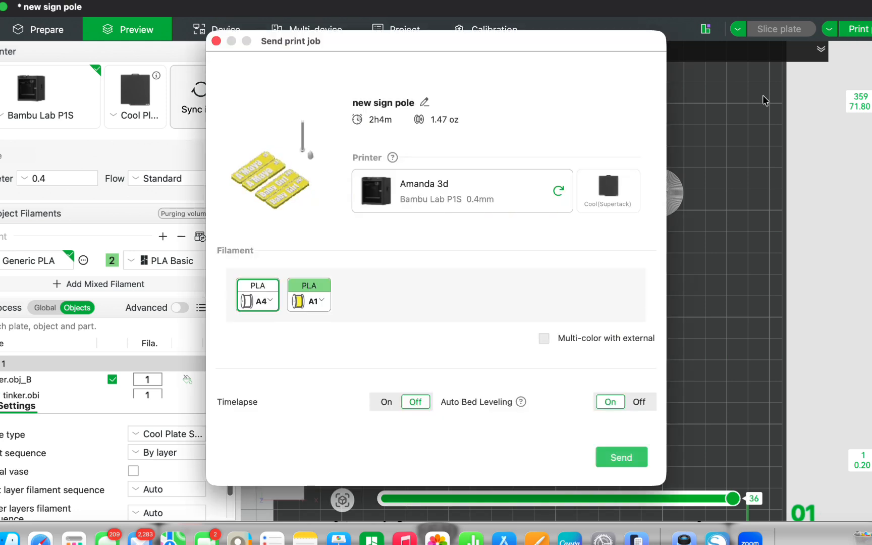
{"action": "left_click", "coordinate": [438, 181]}
{"action": "left_click", "coordinate": [406, 254]}
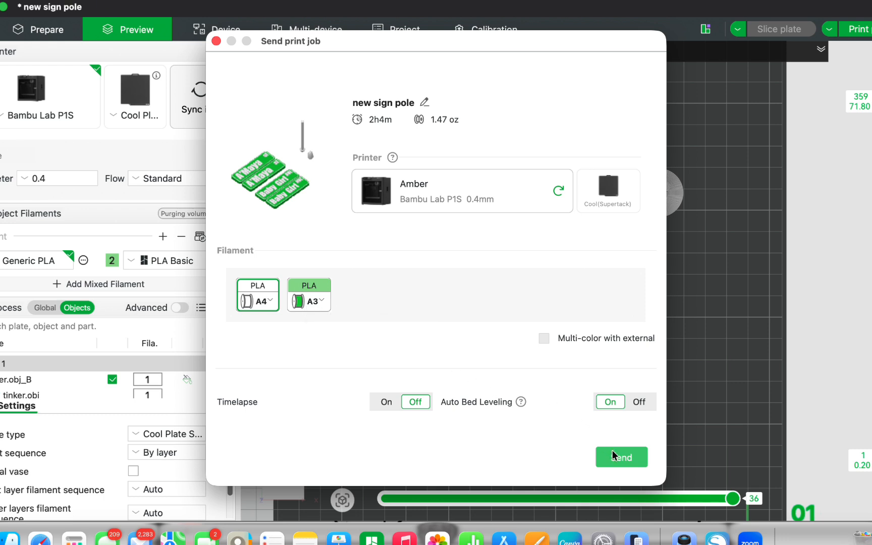
{"action": "left_click", "coordinate": [619, 462]}
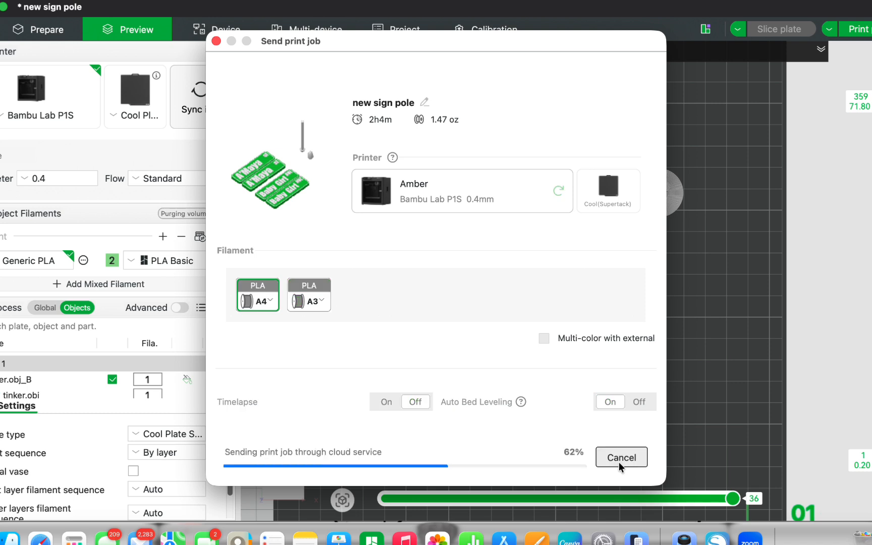